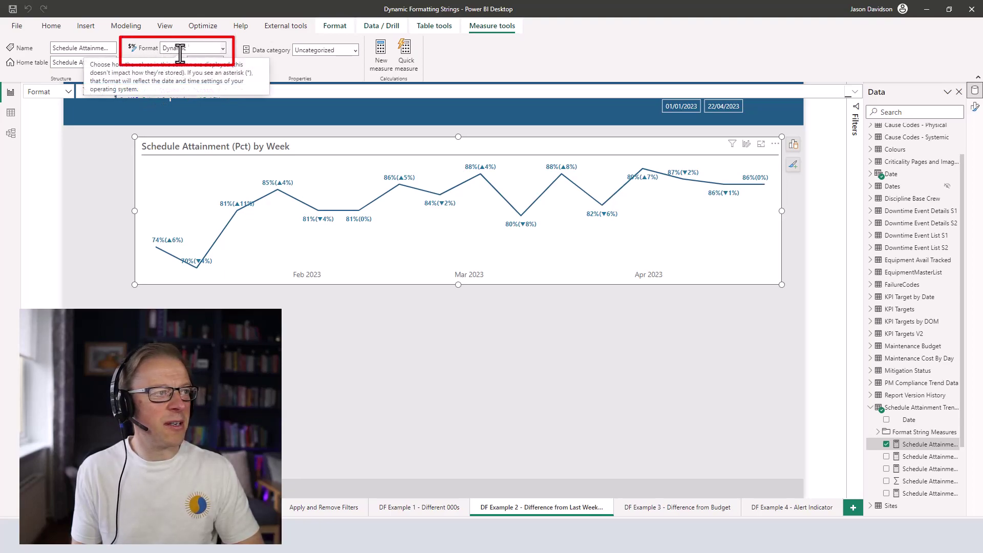
Keep the measure's format as Dynamic and review the preview features in Options.
click(223, 49)
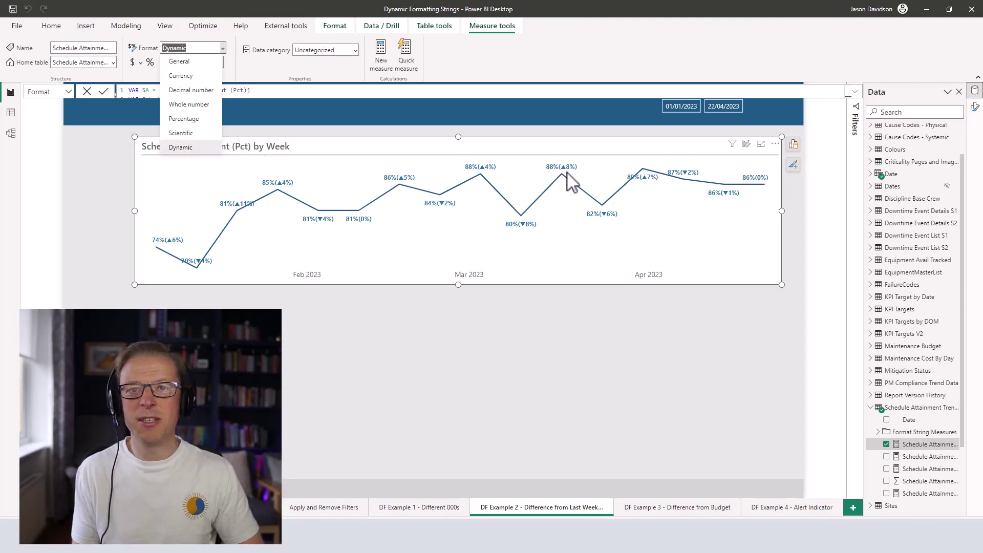
click(223, 48)
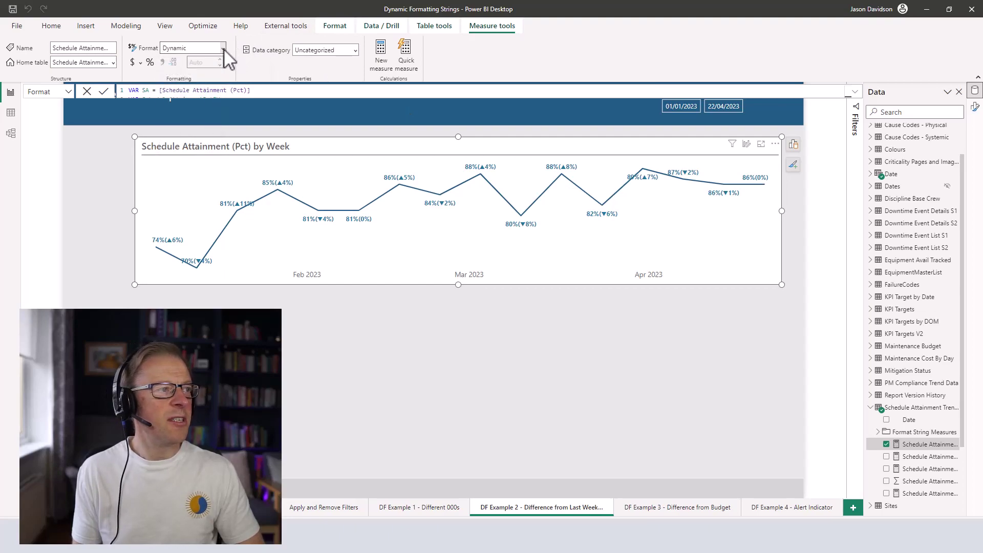
click(17, 26)
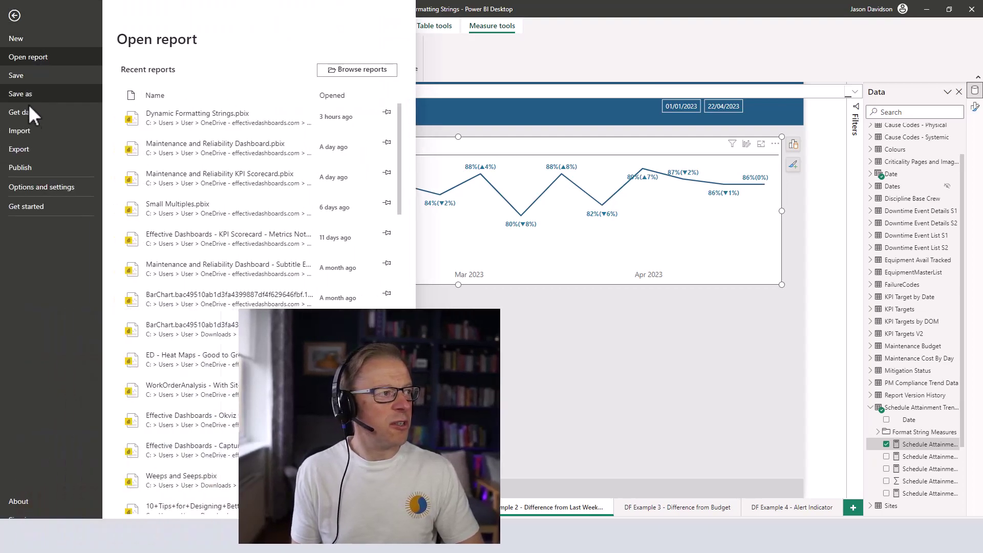
click(35, 188)
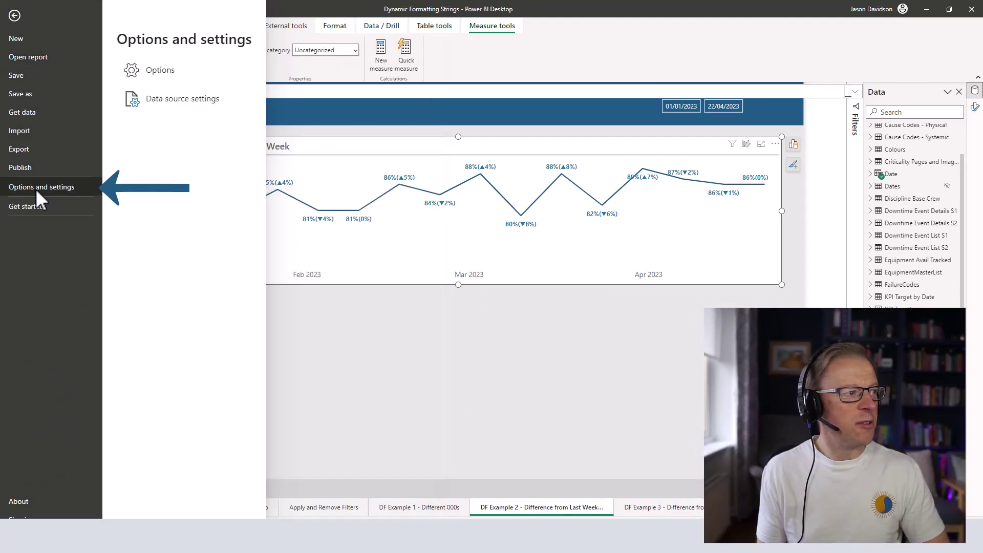
click(165, 75)
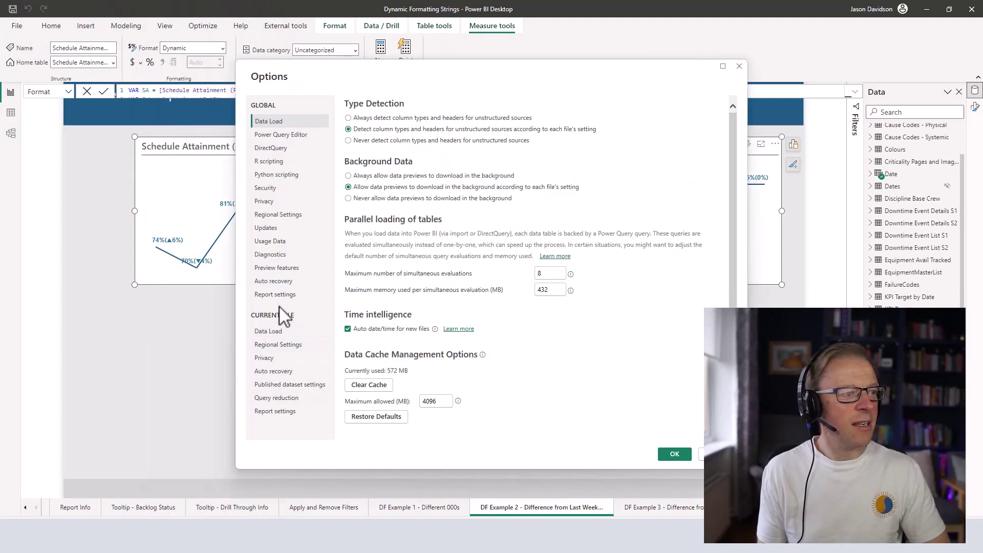
click(274, 266)
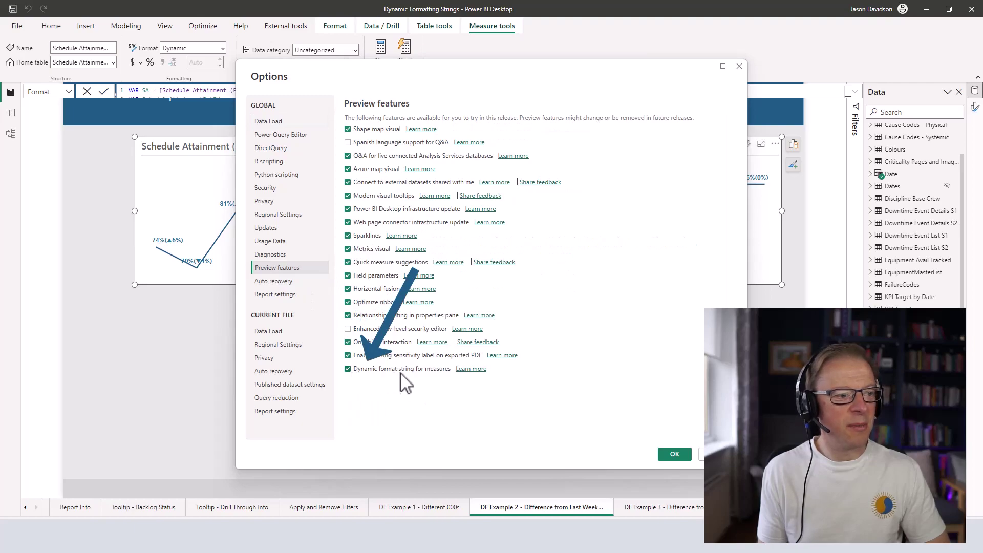
click(666, 455)
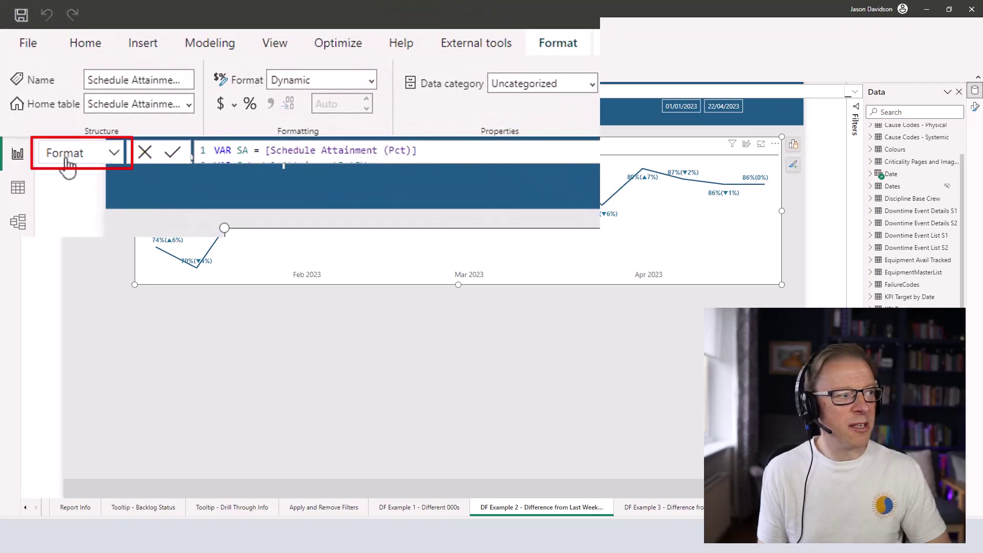
Switch the formula bar to the Format expression and expand it to show the full DAX.
click(67, 163)
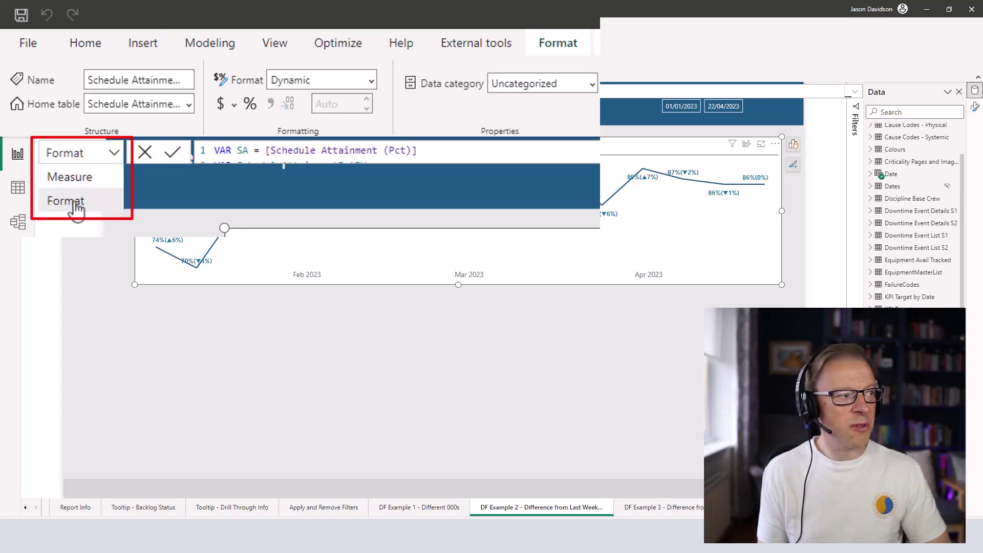
click(314, 153)
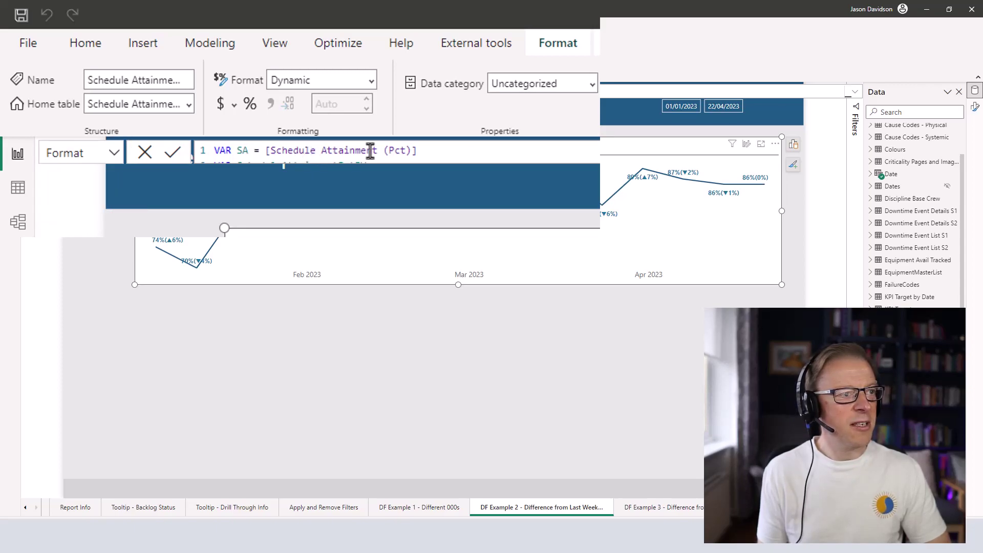
click(853, 93)
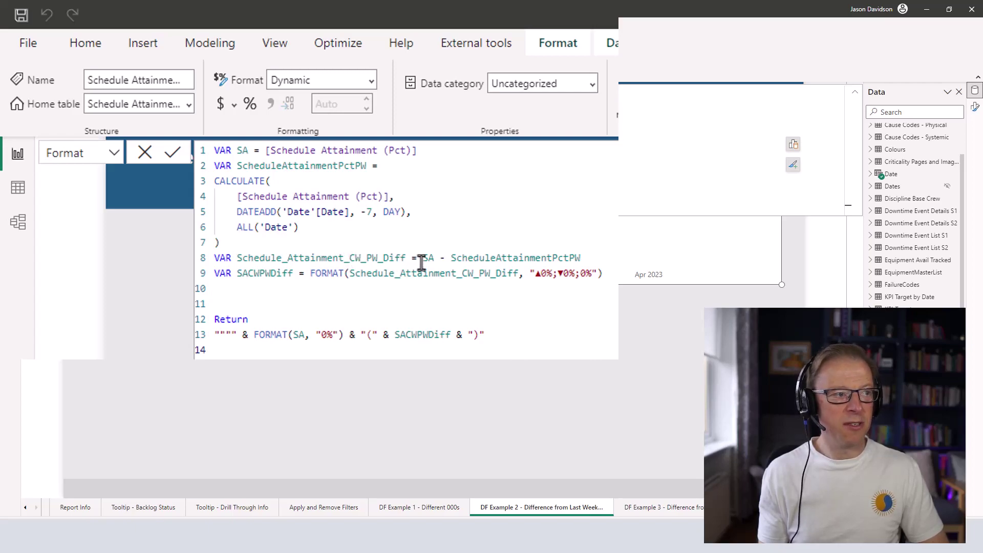
drag(423, 262, 585, 260)
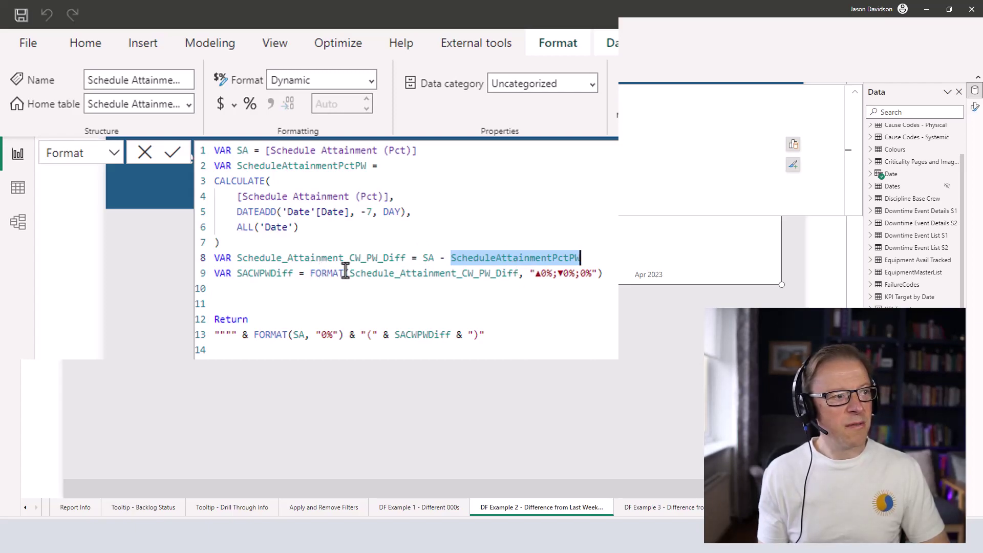
click(533, 288)
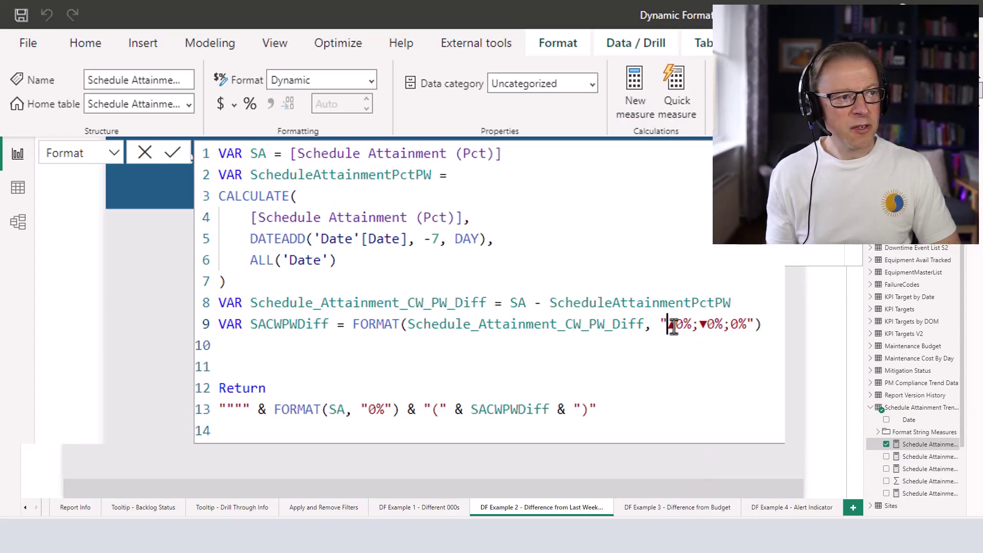
drag(667, 324, 692, 324)
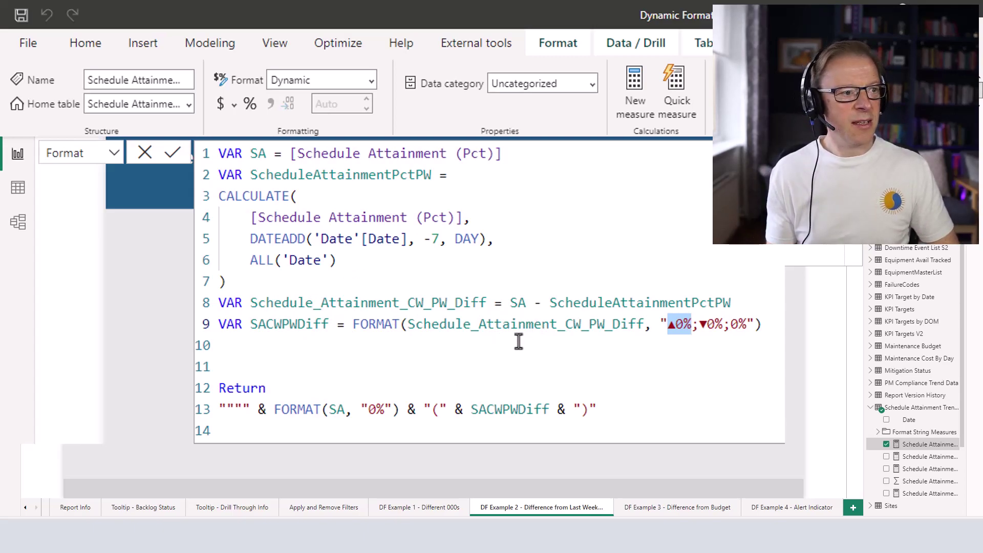
click(671, 326)
shift+click(678, 328)
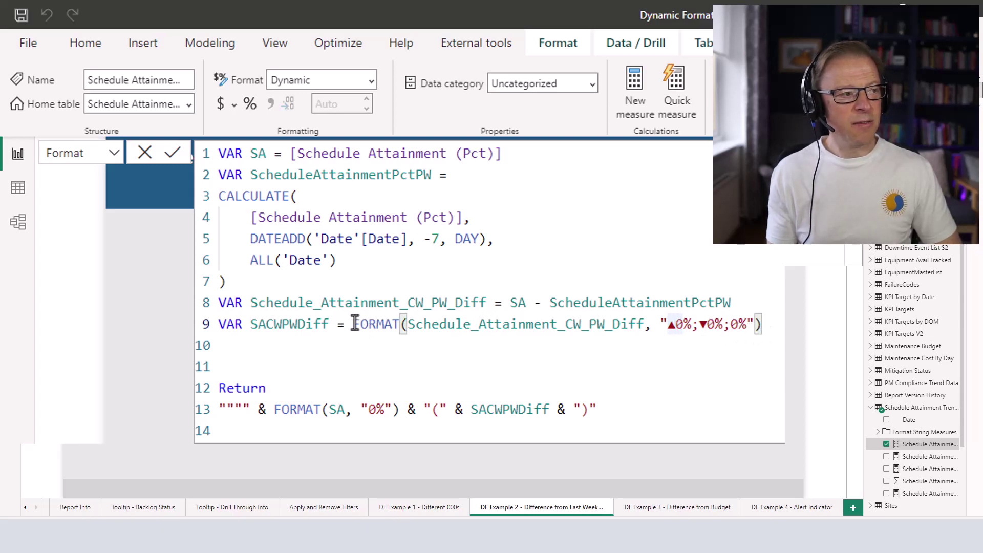
drag(356, 325, 395, 324)
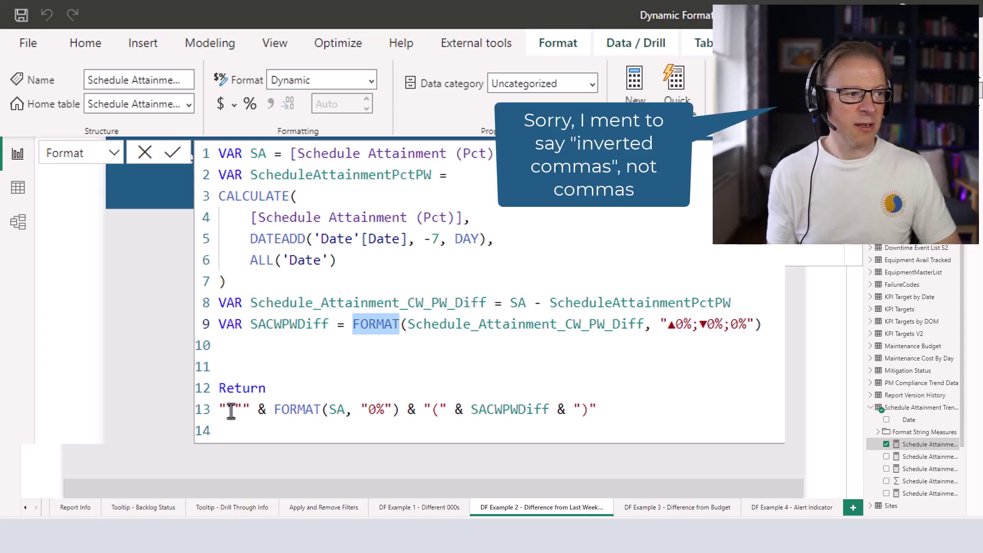
click(610, 408)
drag(610, 408, 174, 416)
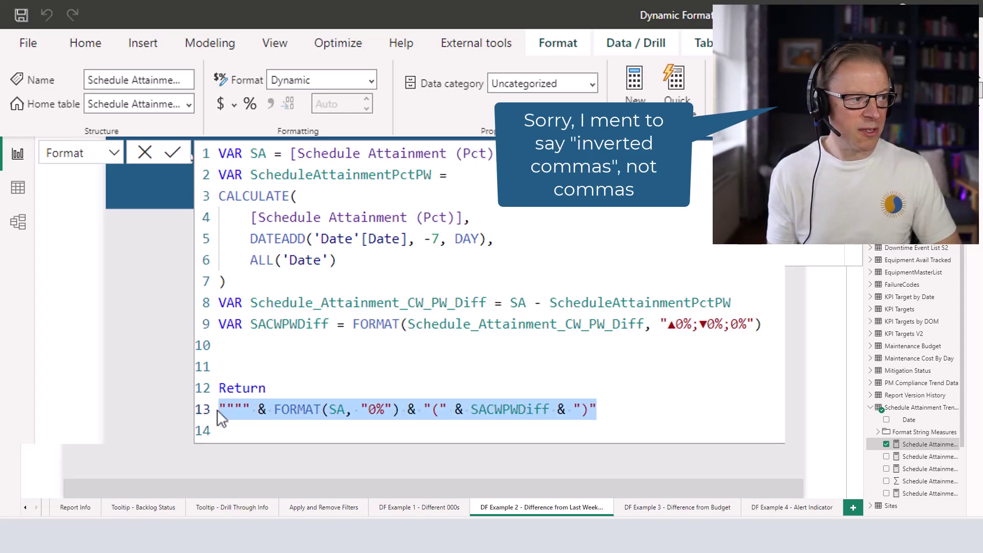
click(240, 409)
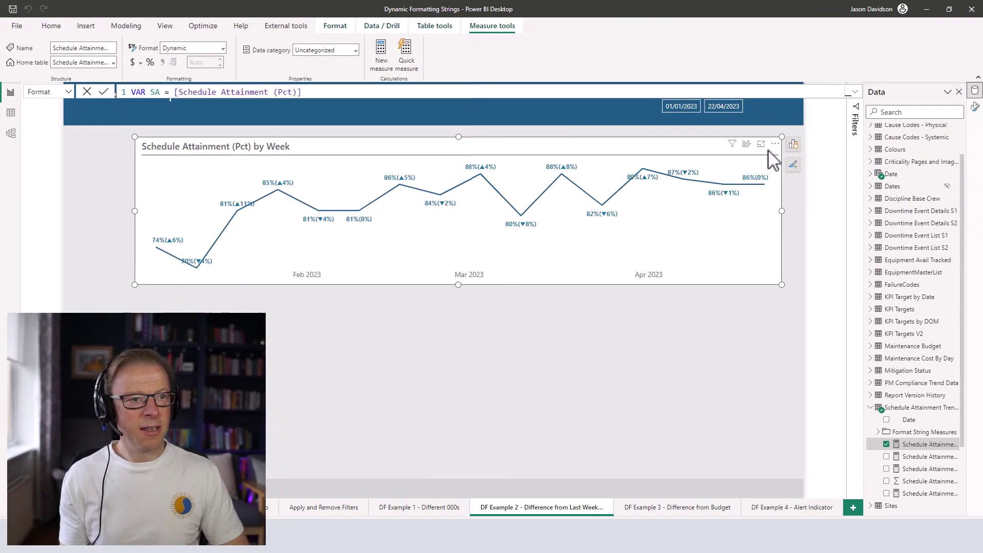
Delete the leading """" & prefix on line 13 and apply the format string.
click(854, 92)
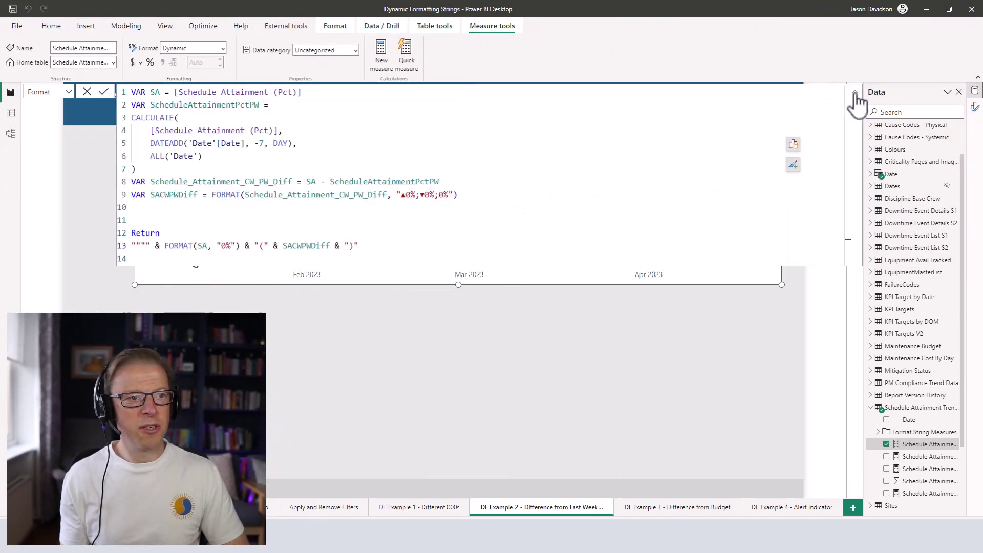
mouse_move(165, 247)
mouse_down()
mouse_move(130, 247)
mouse_move(166, 246)
mouse_up()
key(ctrl+c)
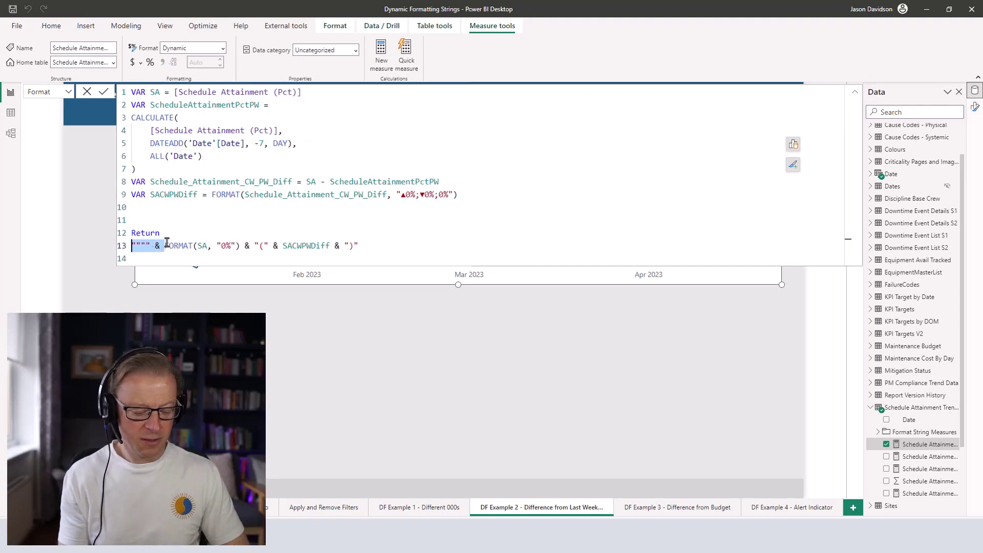
key(BackSpace)
key(Return)
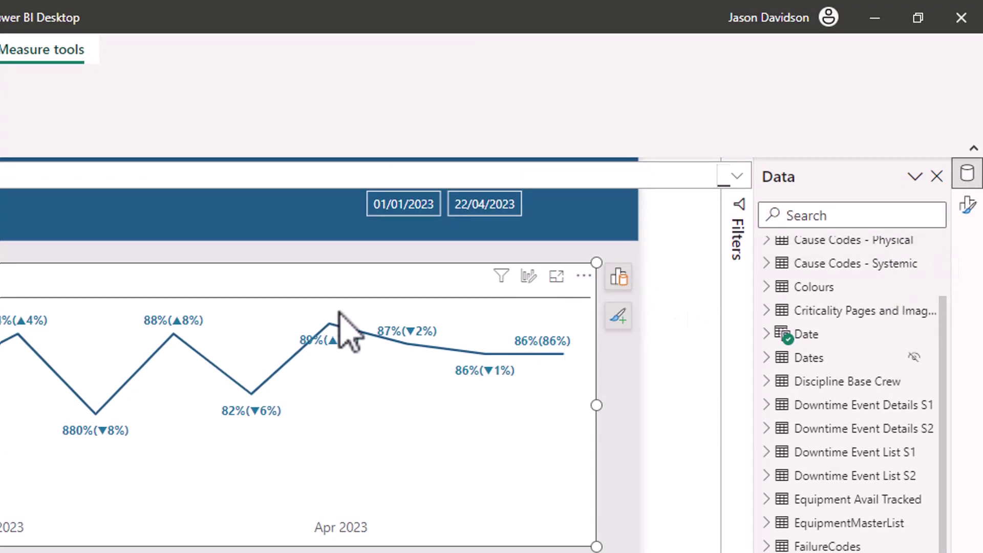
Restore the leading quote prefix on line 13 and reapply the format string.
click(737, 177)
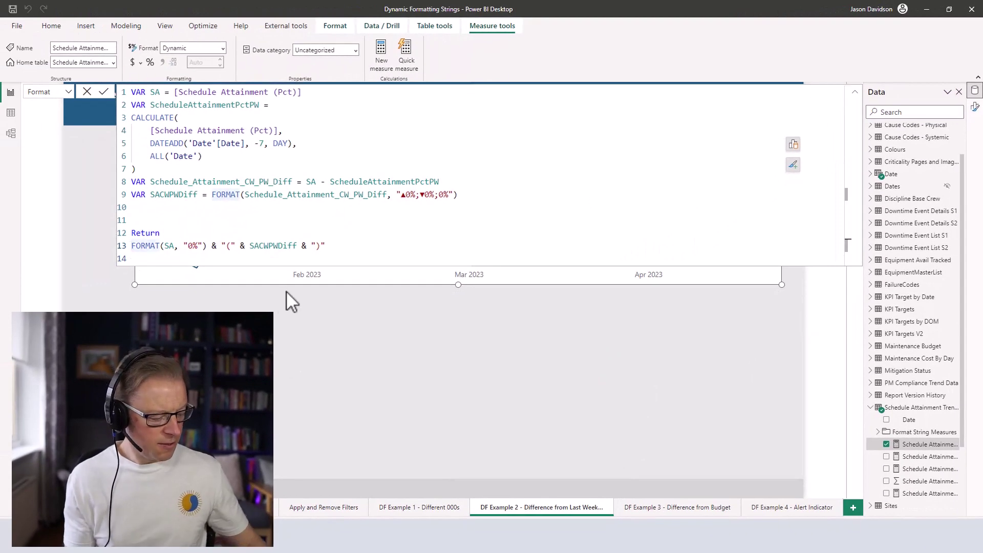
key(ctrl+v)
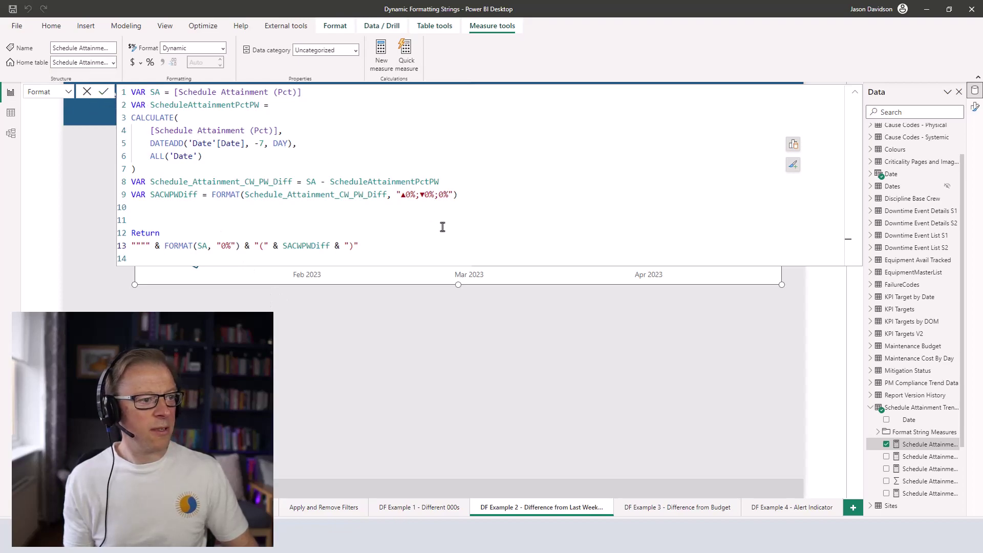
key(Return)
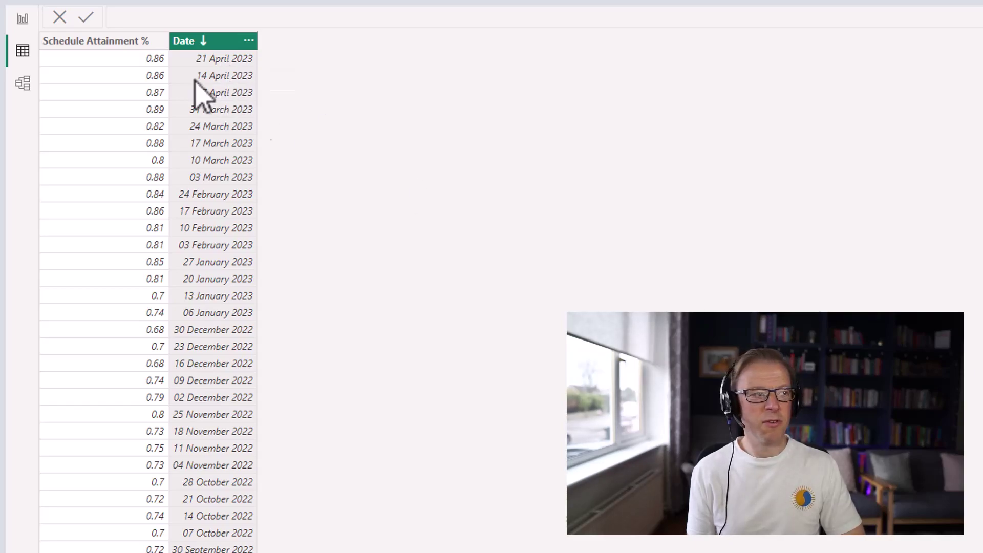
In Model view, move the Schedule Attainment table beside Date, then return to Report view.
click(23, 86)
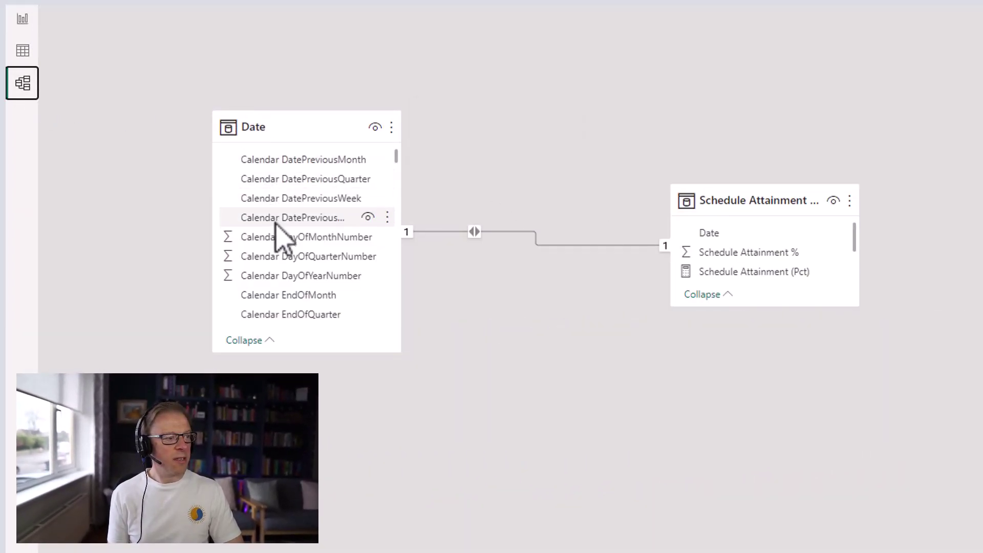
drag(751, 201, 664, 346)
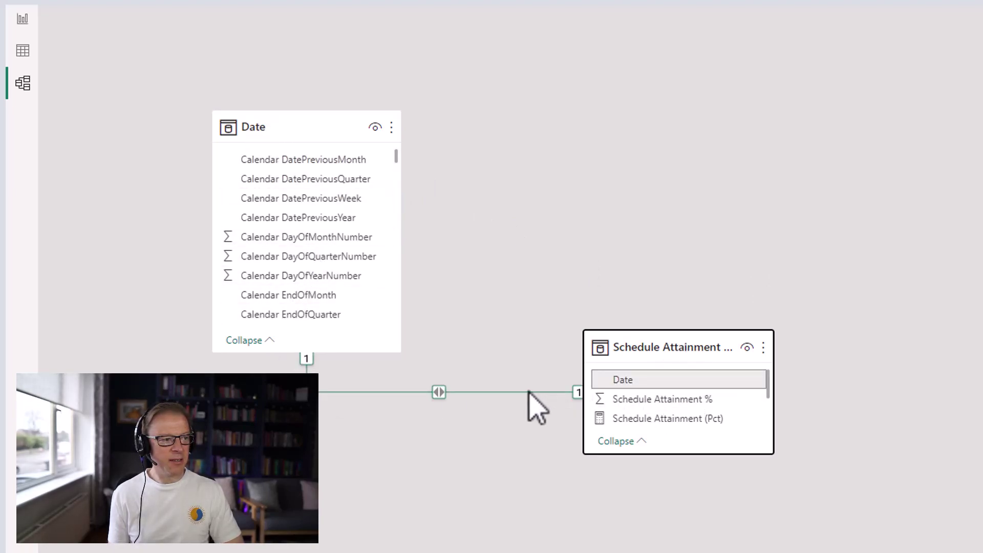
click(23, 20)
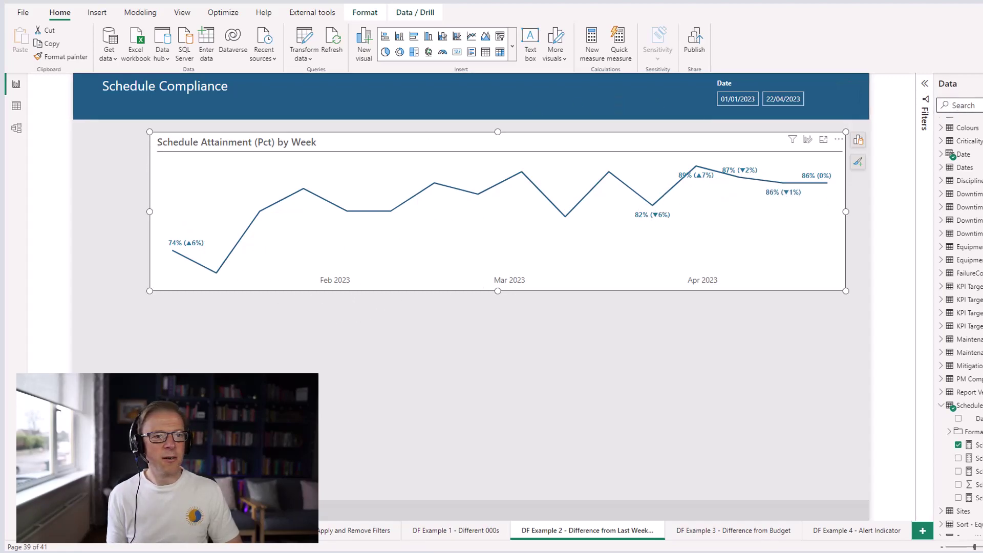
Select Schedule Attainment (Pct), switch the formula bar to Format, and expand the full code.
click(975, 444)
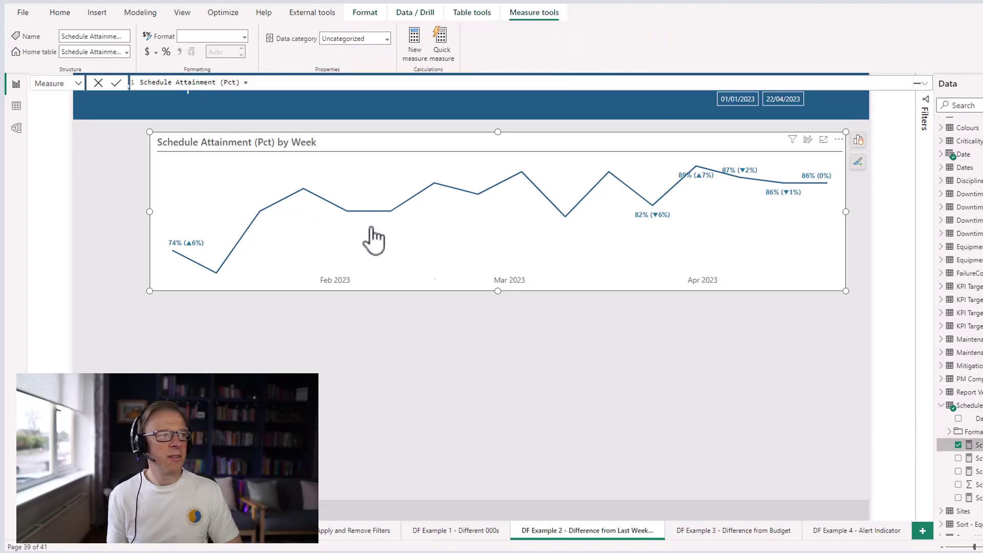
click(78, 83)
click(48, 115)
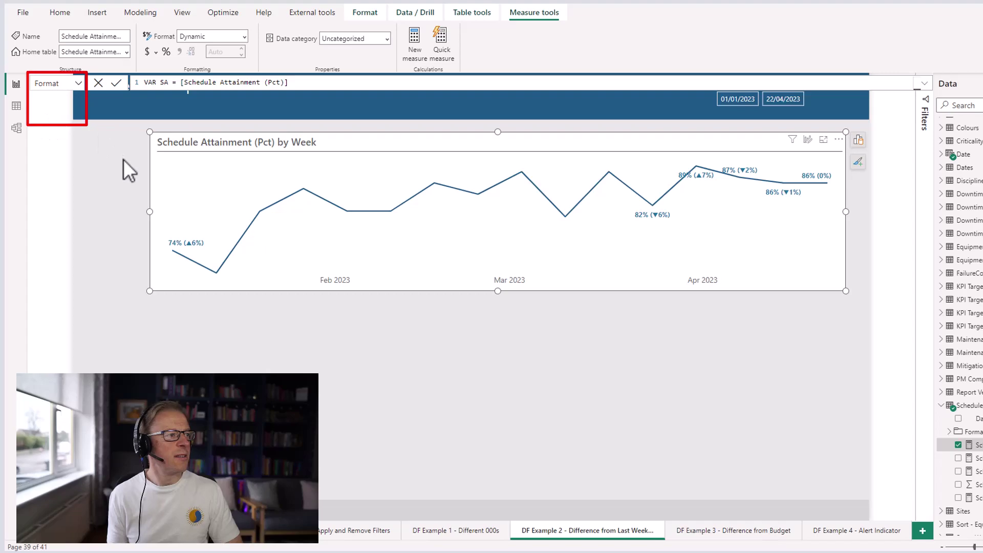
click(925, 84)
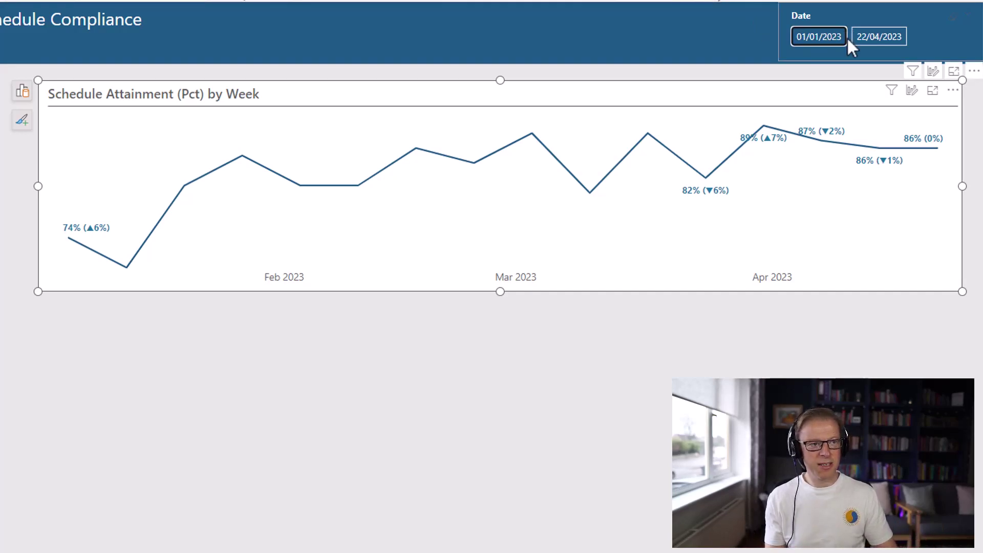
mouse_move(69, 239)
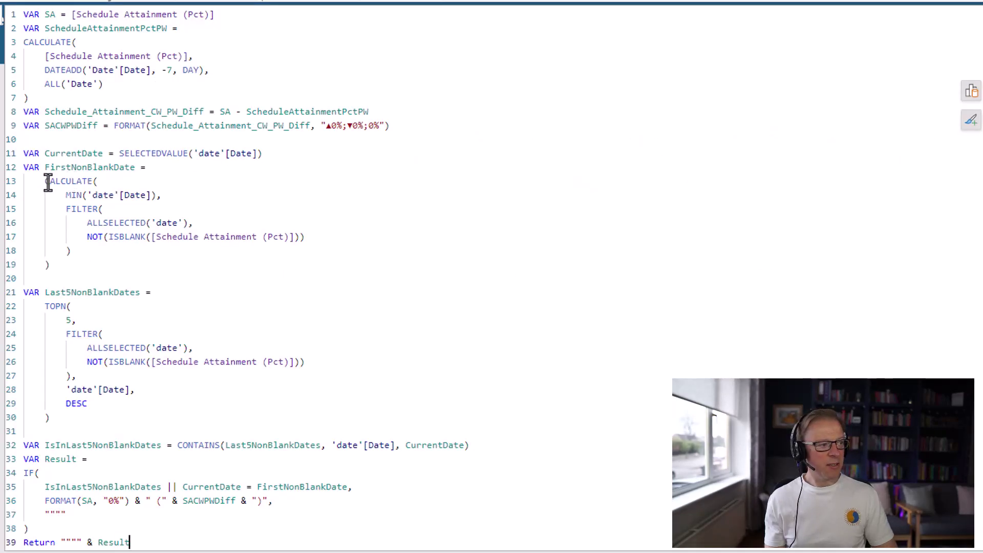
drag(64, 210, 94, 252)
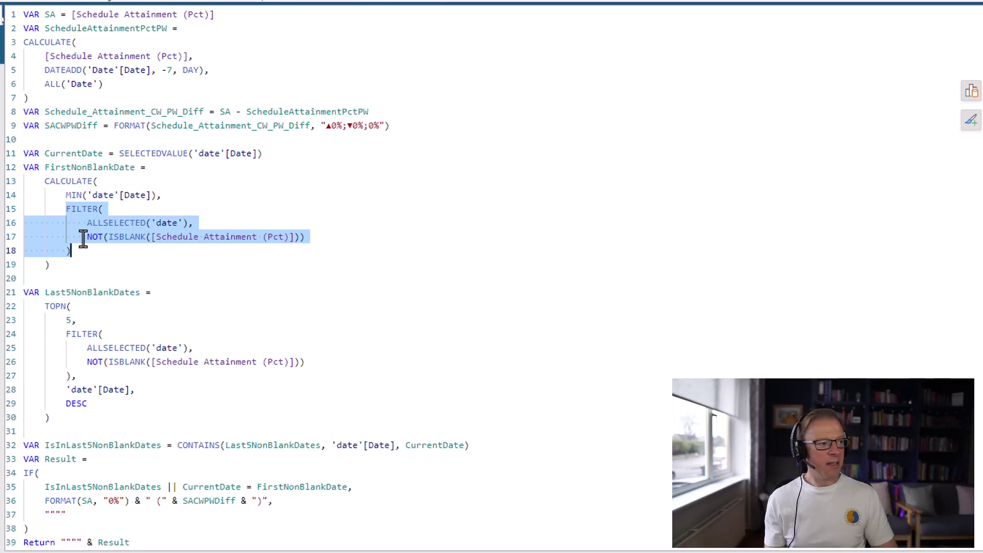
click(83, 238)
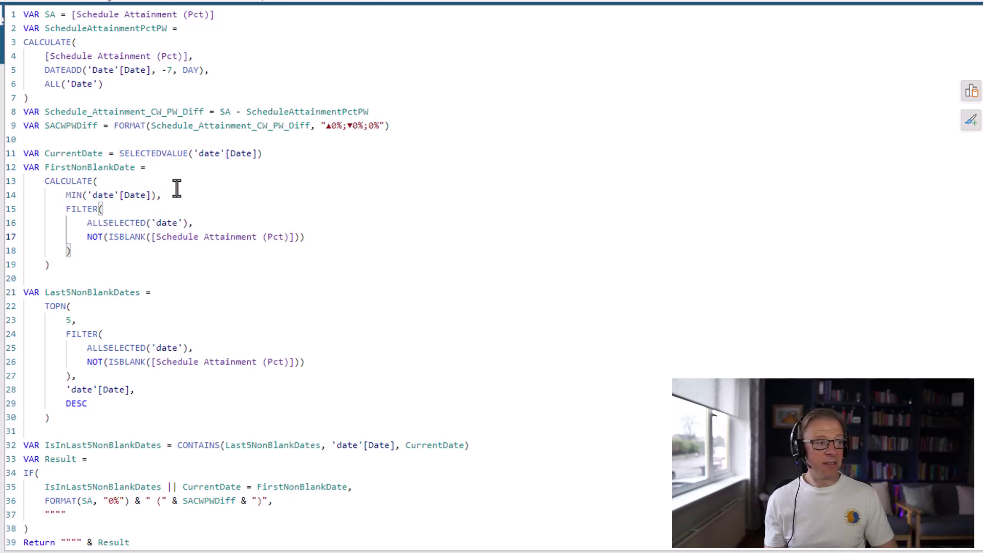
click(65, 208)
shift+click(122, 250)
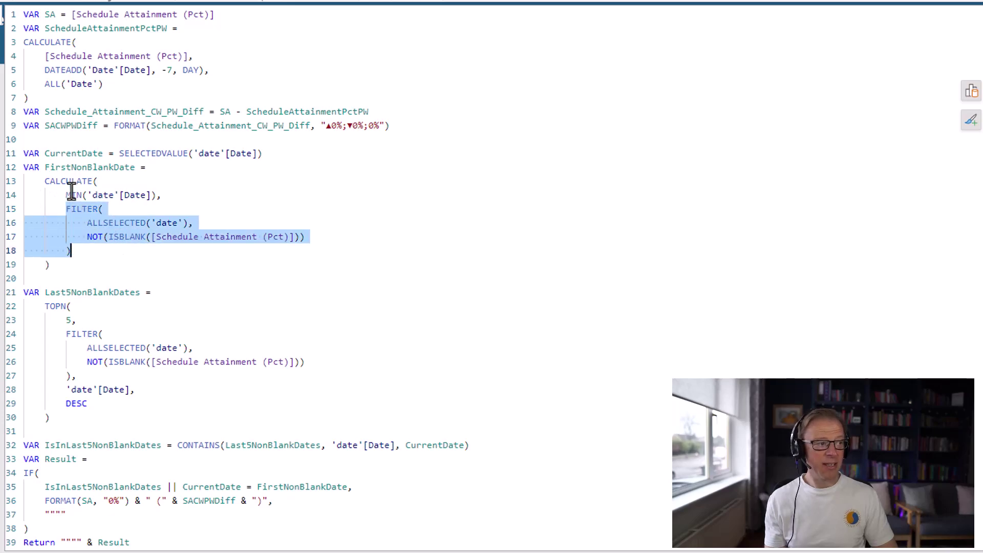
drag(67, 195, 162, 195)
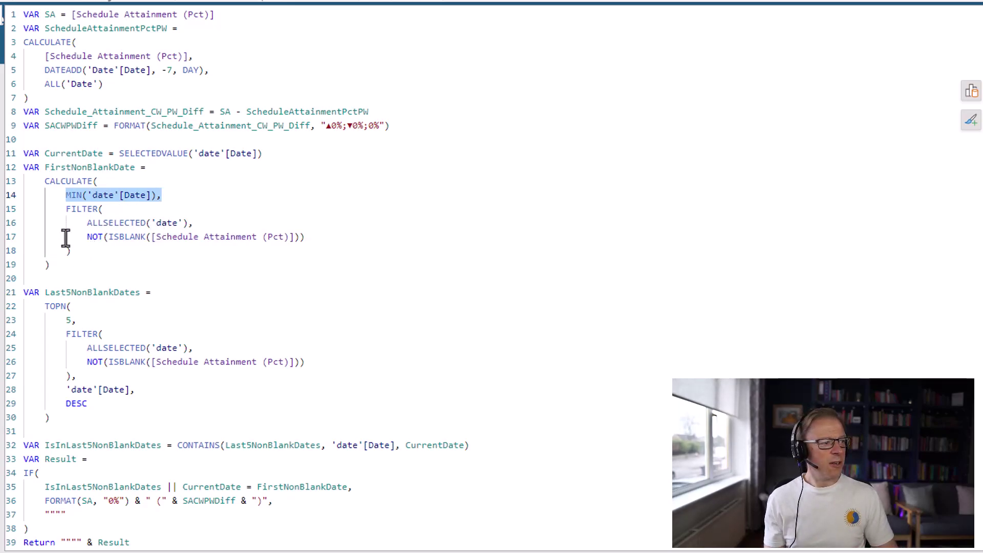
click(58, 263)
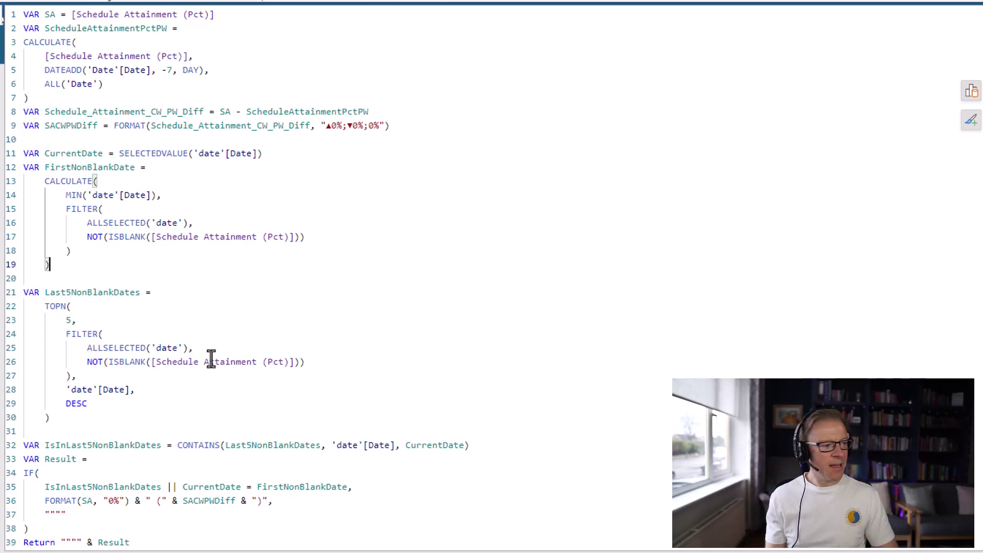
drag(66, 338, 233, 368)
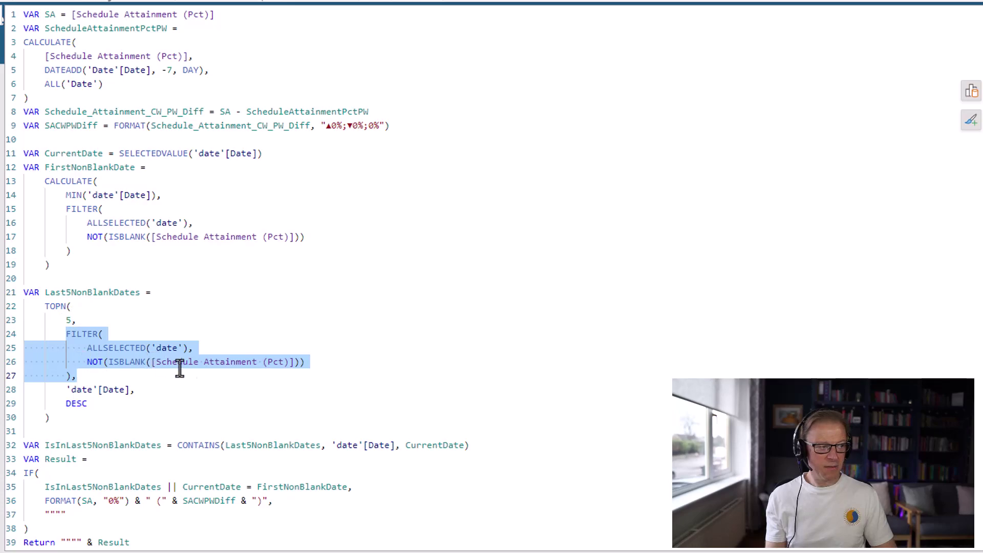
click(246, 363)
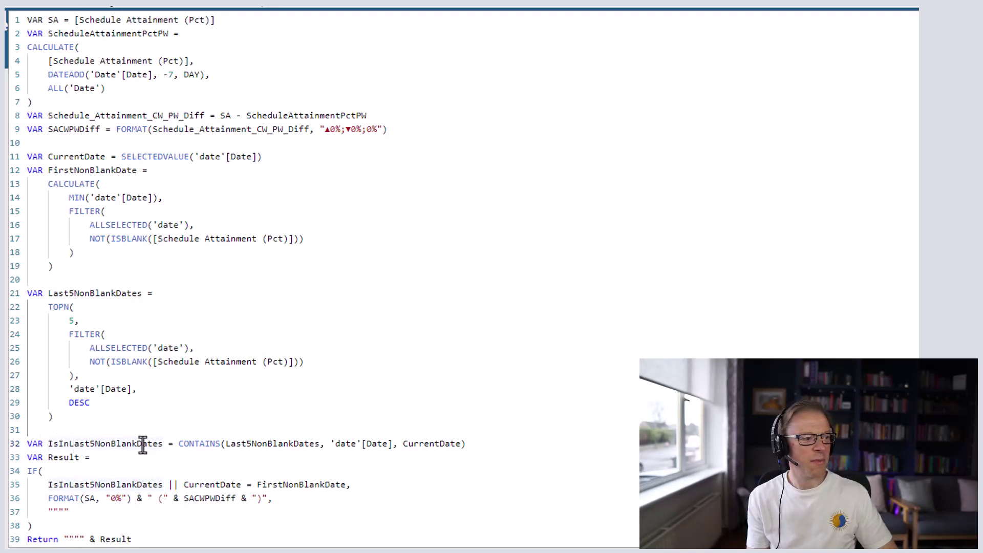
click(223, 444)
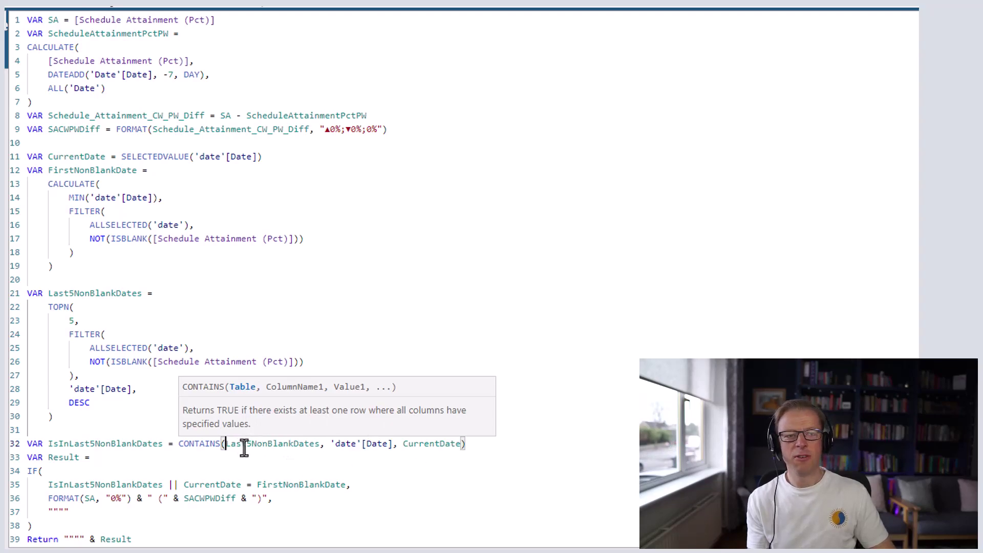
click(130, 457)
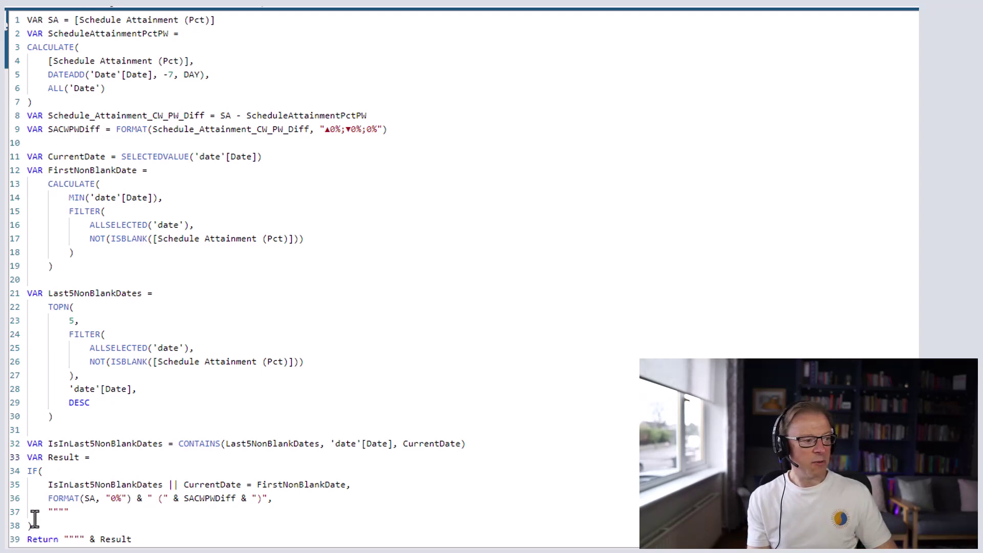
drag(48, 511, 69, 512)
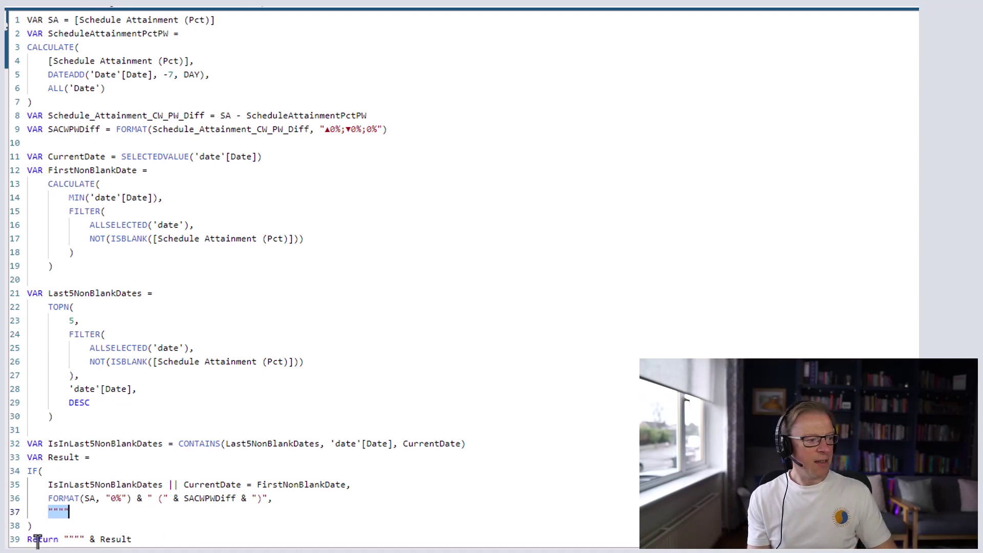
drag(62, 540, 83, 541)
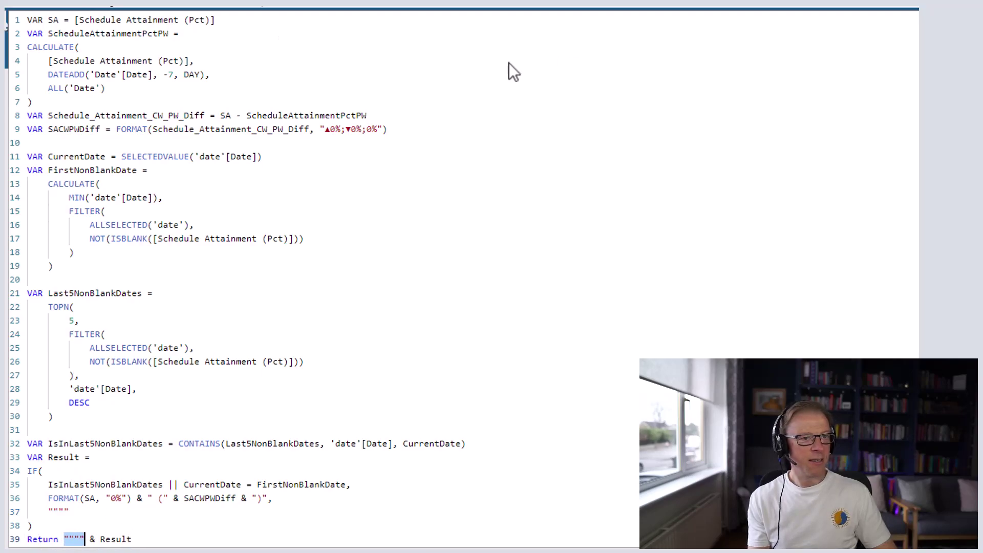
click(63, 259)
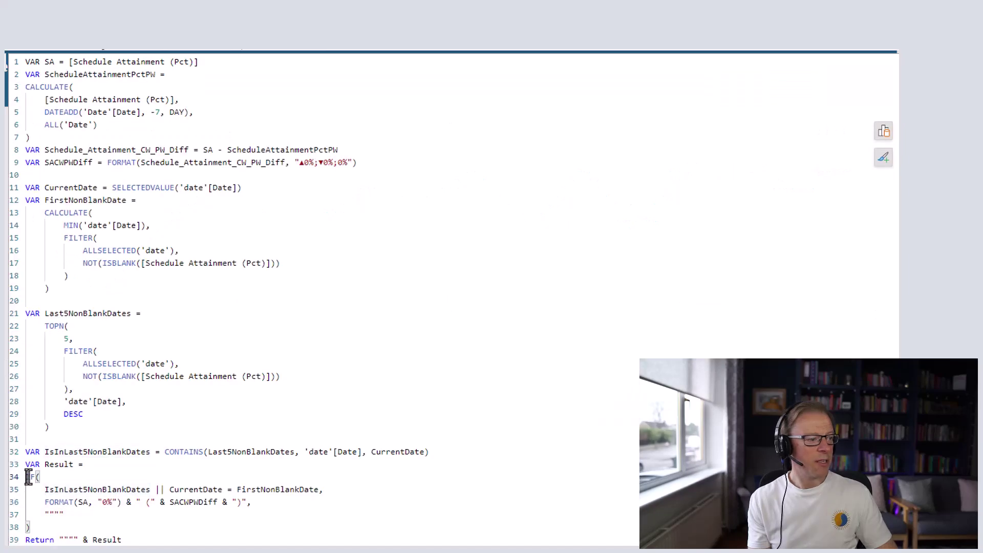
Replace IF( on line 34 with Switch(TRUE(), to begin the Result expression.
drag(26, 476, 40, 476)
text(Switch)
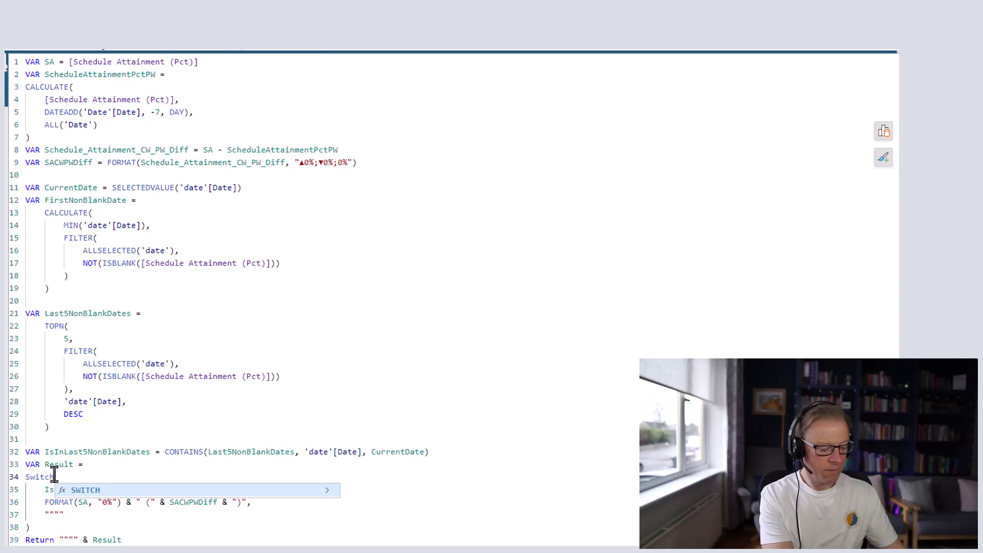
text(()
key(Return)
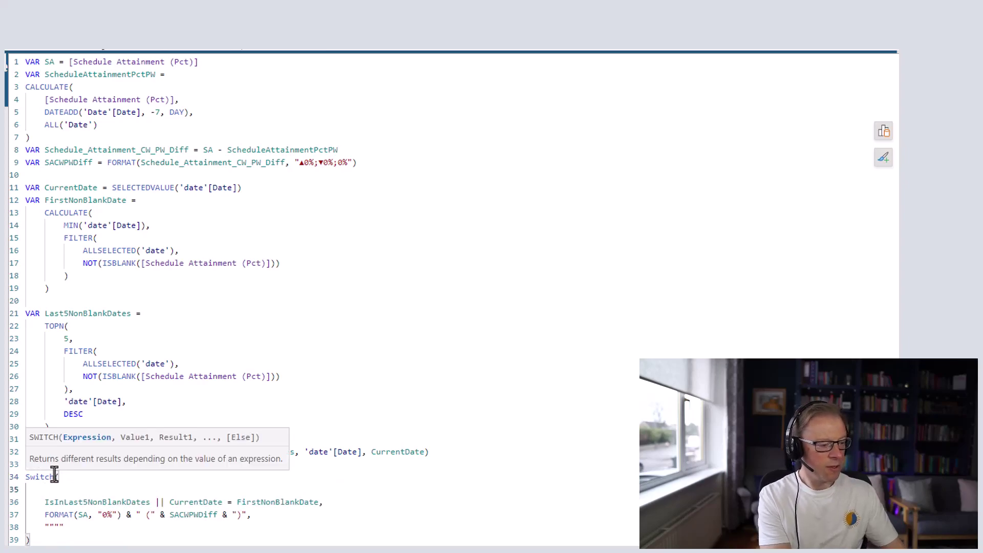
text(TRUE()
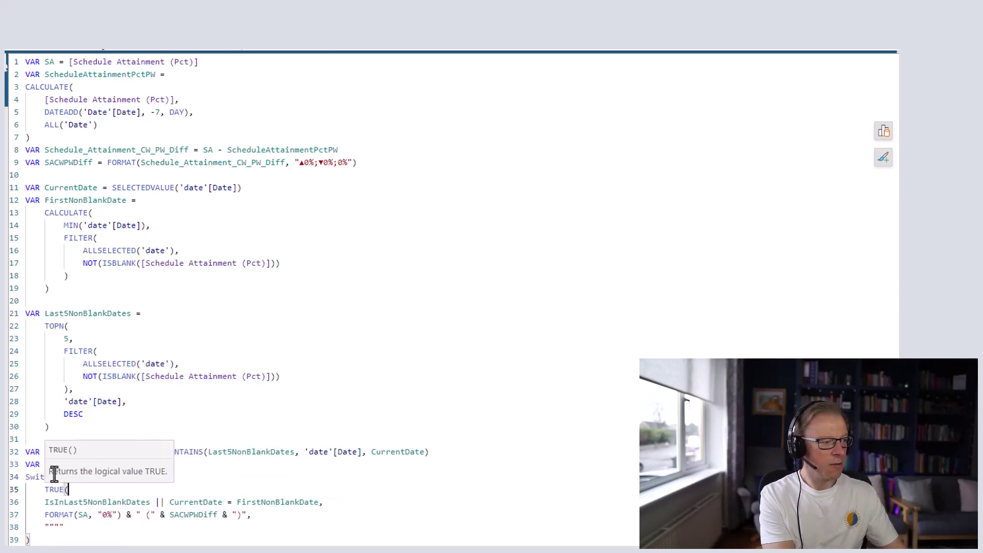
text(),)
key(Down)
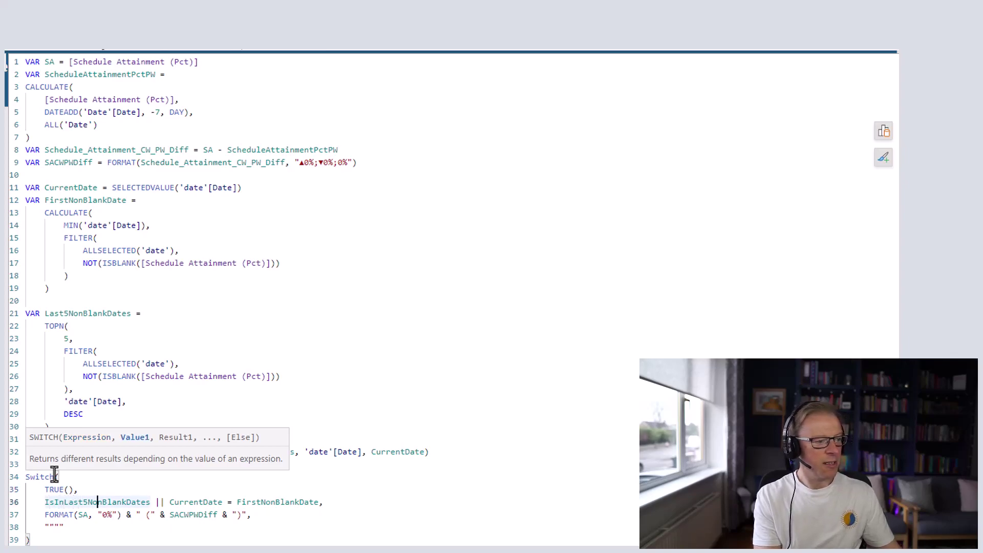
key(Right)
key(Right)
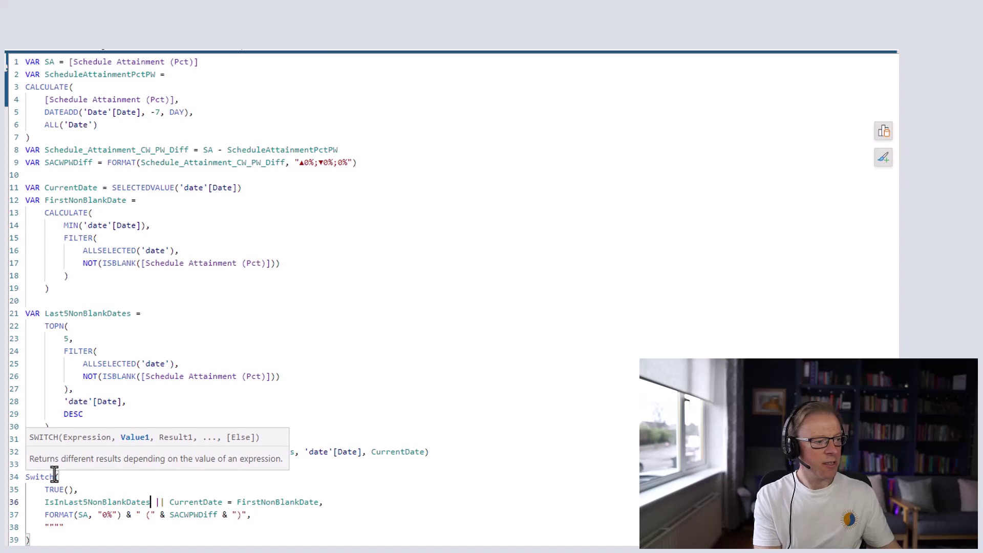
key(Right)
Move the CurrentDate = FirstNonBlankDate test onto its own new line 37 as a separate condition.
key(shift+End)
key(ctrl+c)
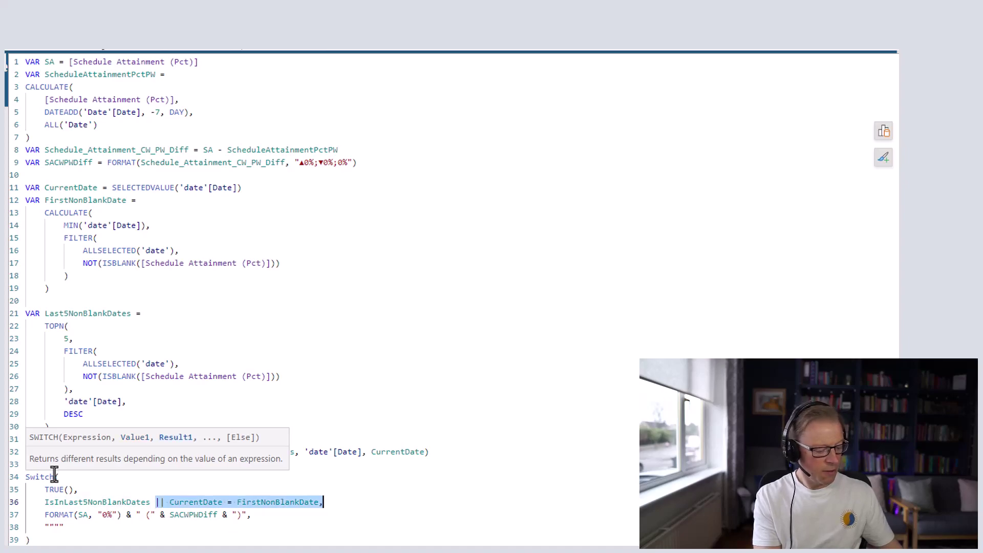
key(Delete)
key(Delete)
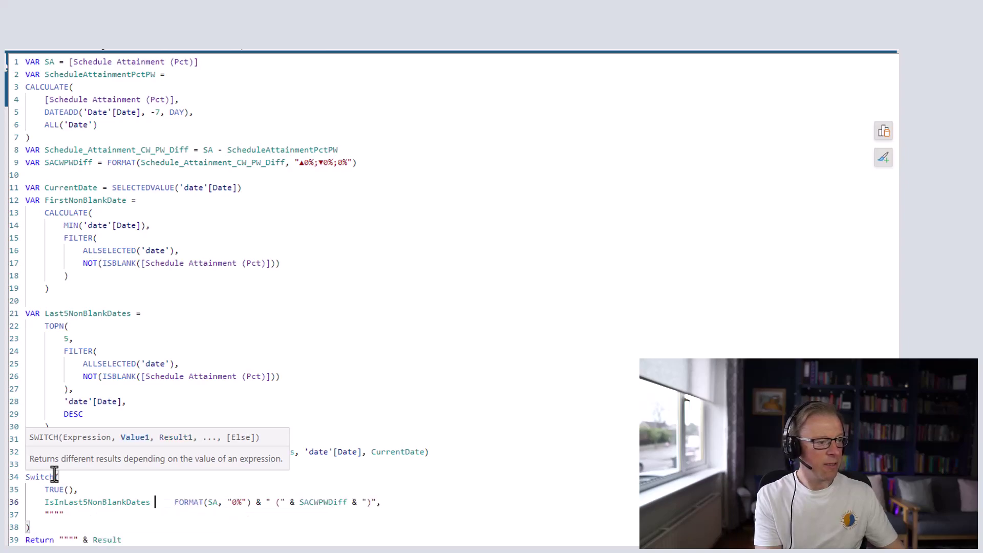
text(,)
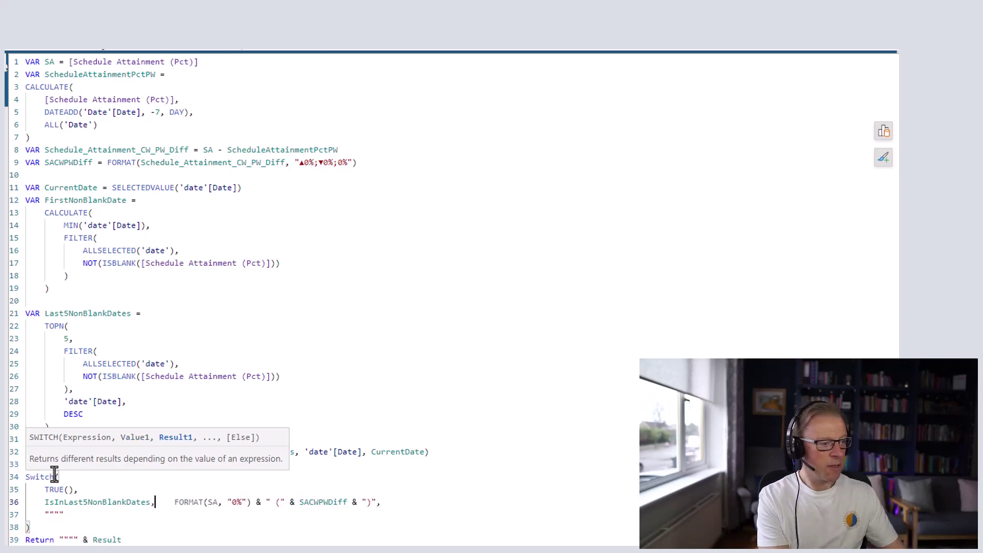
key(Delete)
key(Delete)
key(Delete)
key(Delete)
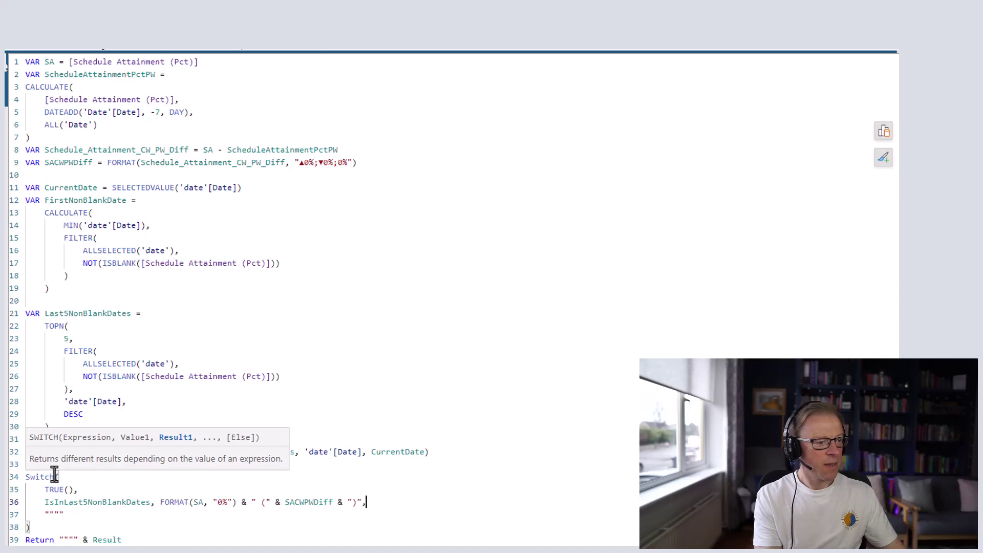
key(Return)
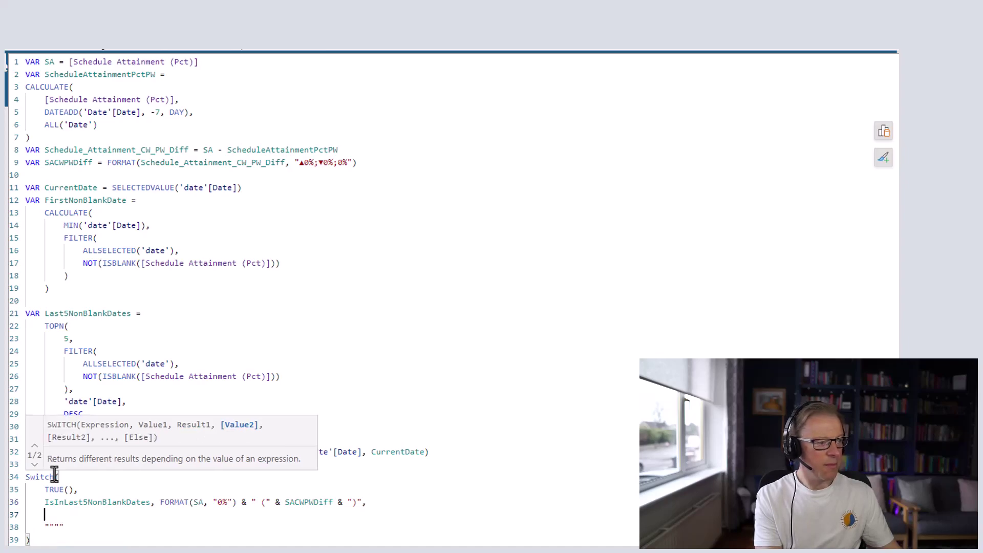
key(ctrl+v)
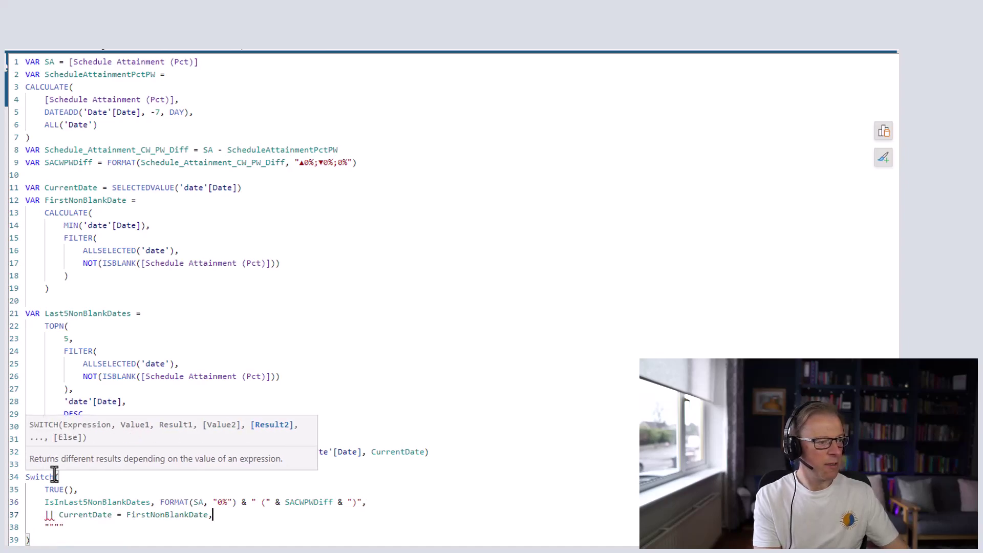
key(Delete)
key(Delete)
key(Delete)
key(Delete)
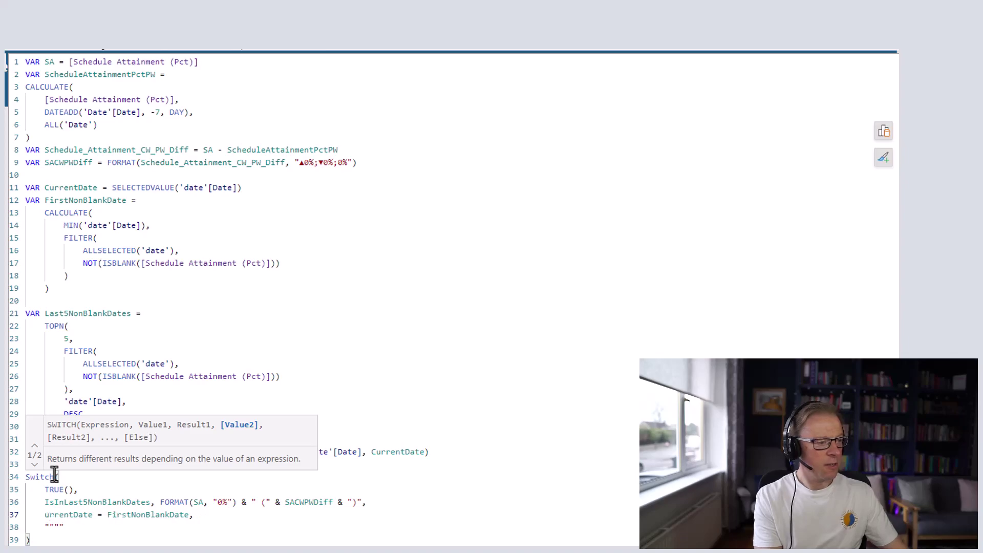
text(V)
key(BackSpace)
text(C)
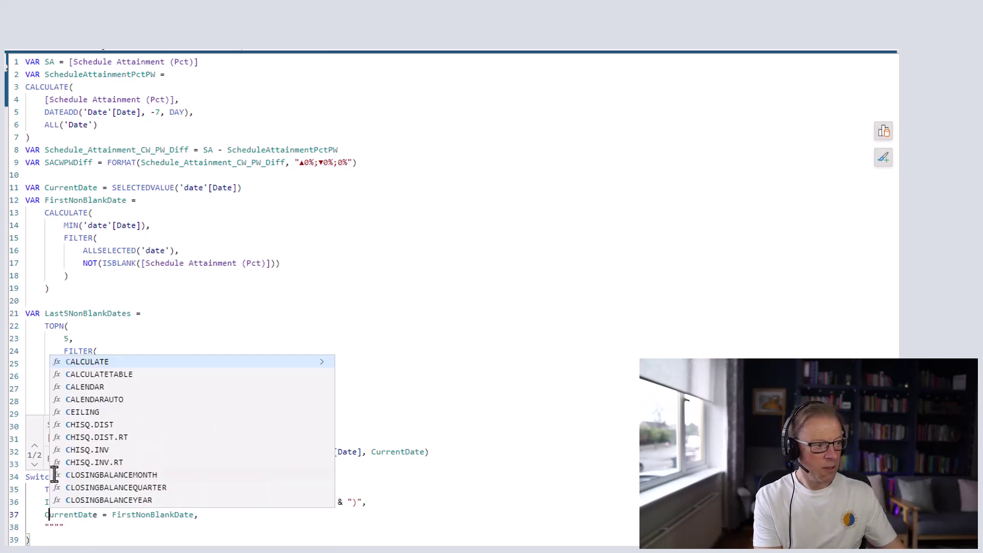
key(End)
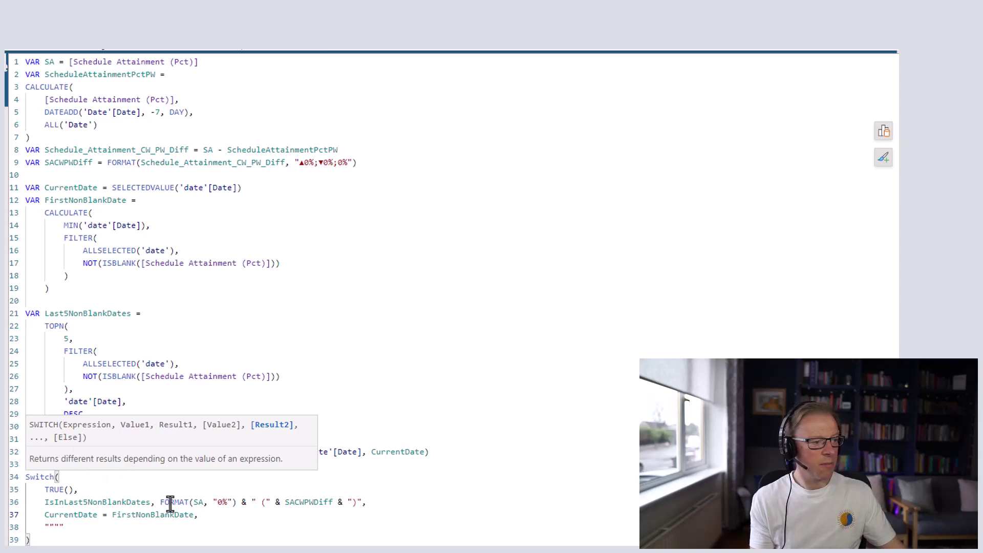
Copy FORMAT(SA, "0%") after FirstNonBlankDate on line 37 and add a trailing comma.
drag(161, 504, 236, 507)
key(ctrl+c)
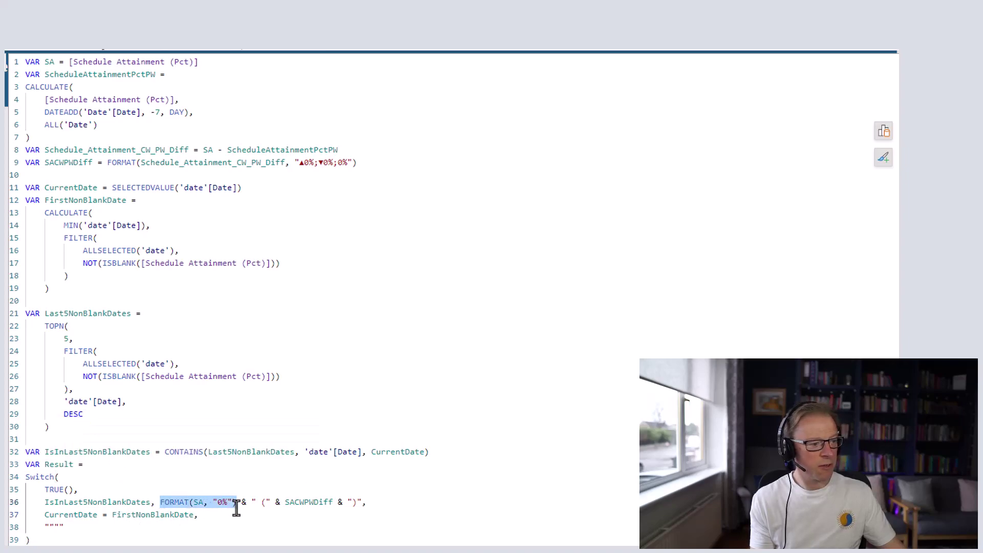
click(227, 515)
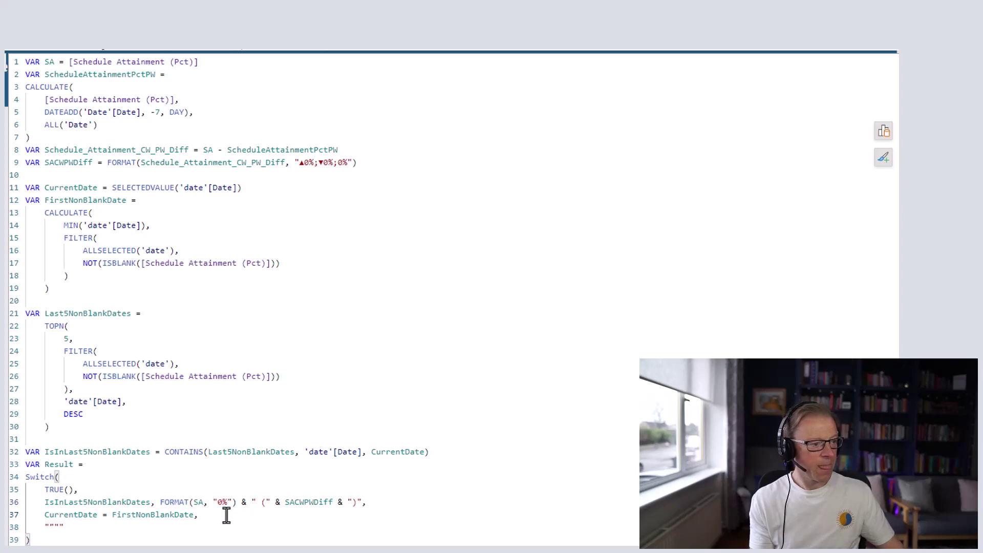
key(ctrl+v)
drag(200, 515, 207, 515)
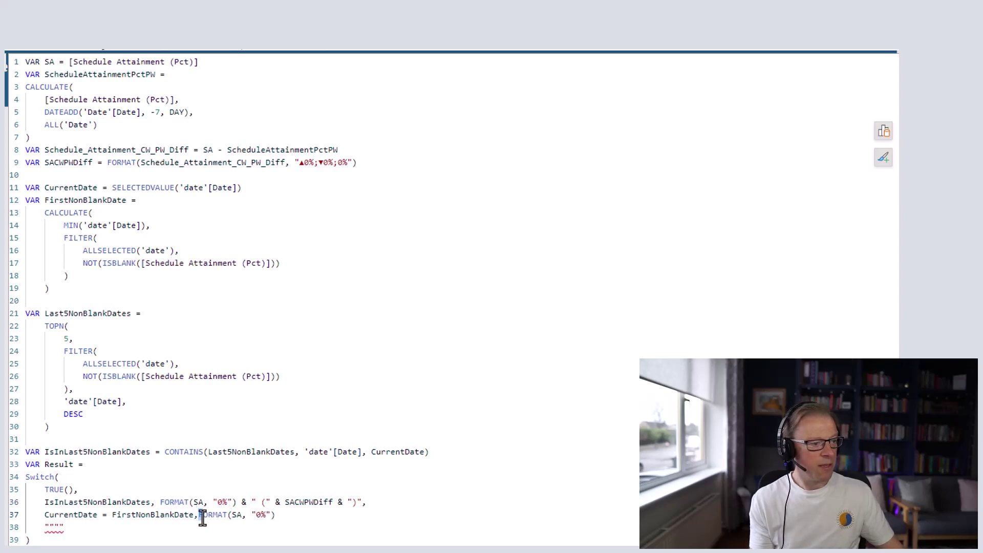
key(Down)
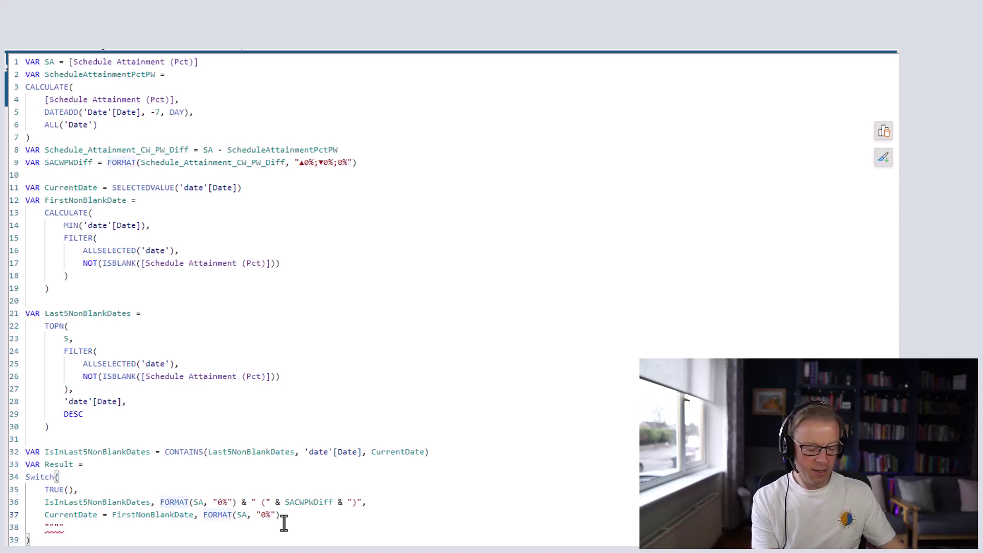
click(283, 522)
text(,)
key(Escape)
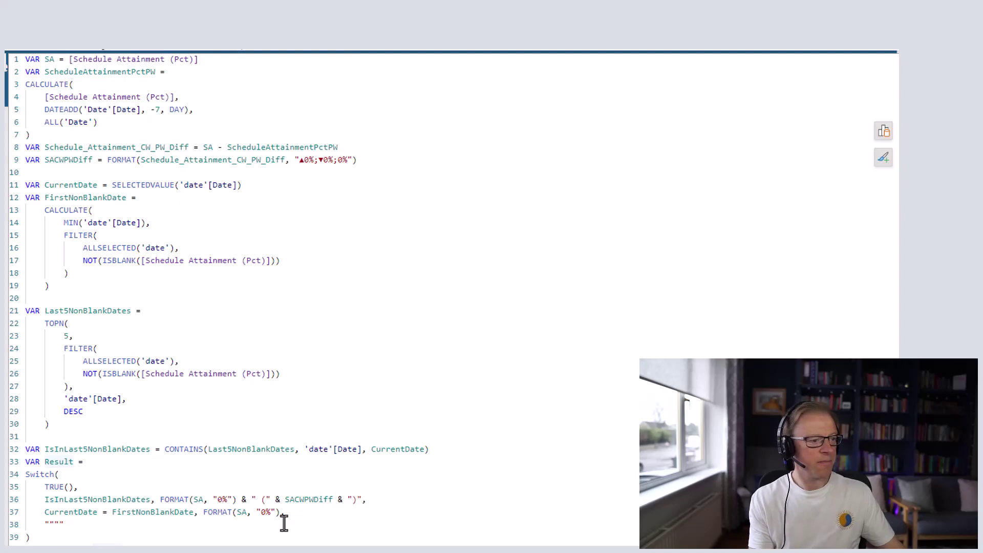
Commit the measure, then select the line chart and nudge it slightly up and right.
key(Return)
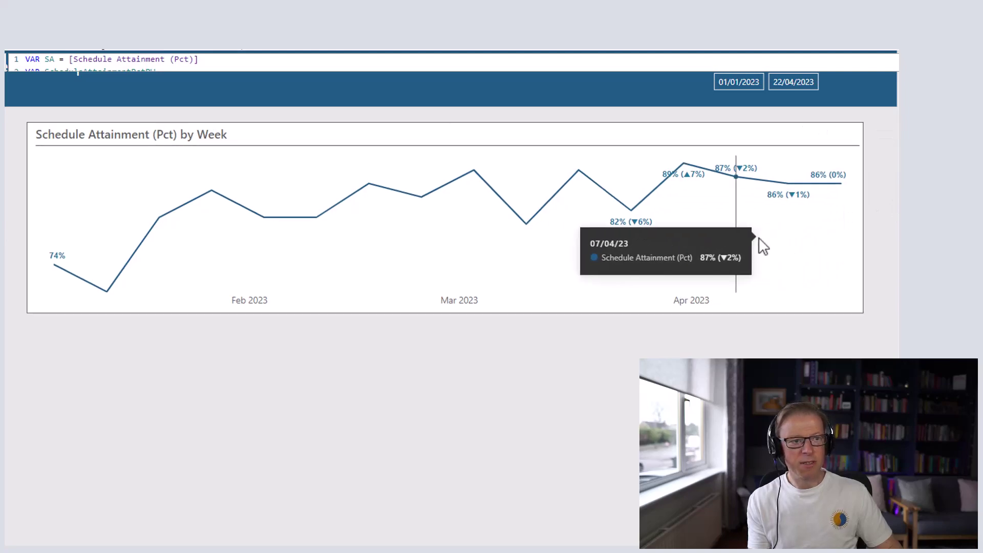
click(776, 237)
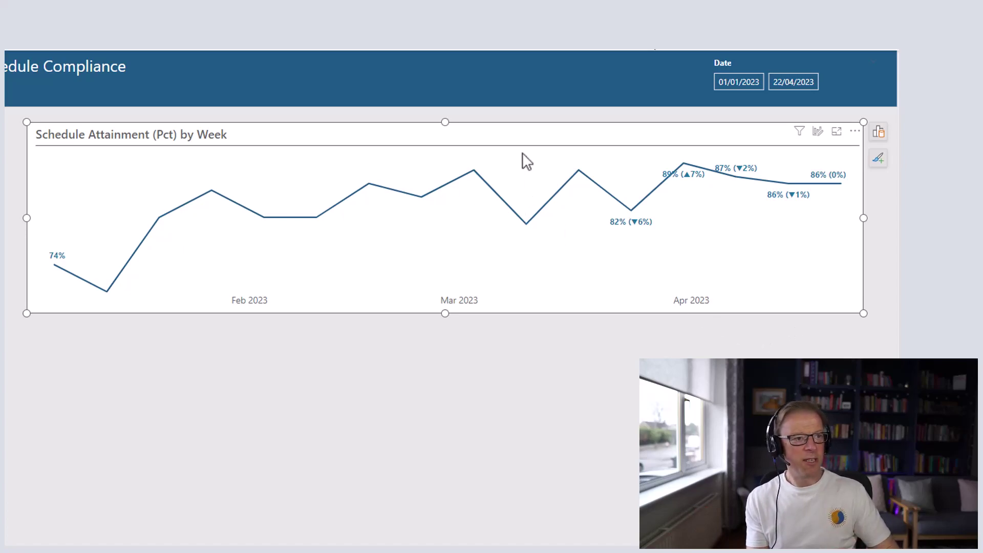
drag(483, 141, 494, 136)
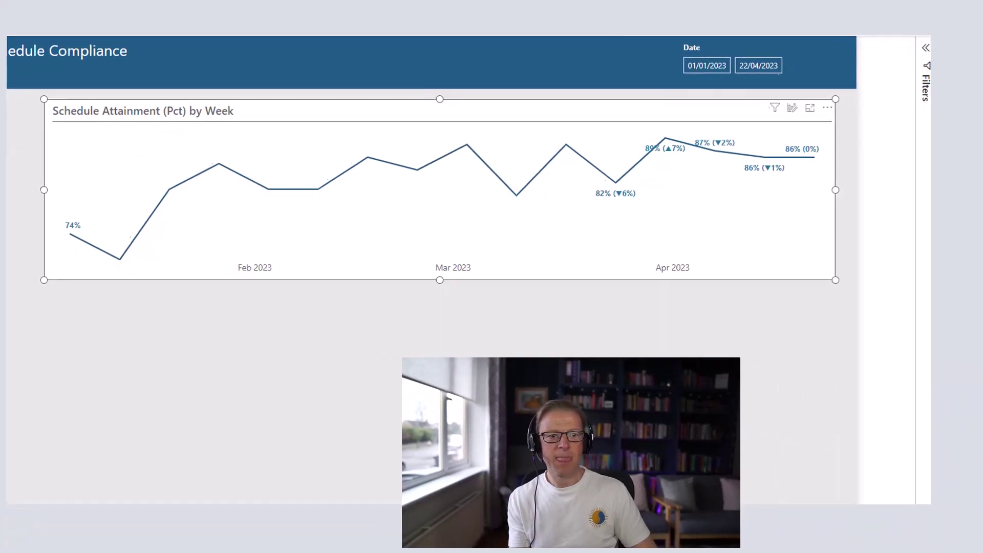
Give the chart subtitle 'Number in brackets is percentage points different from prior week' a darker grey colour.
click(23, 153)
click(871, 119)
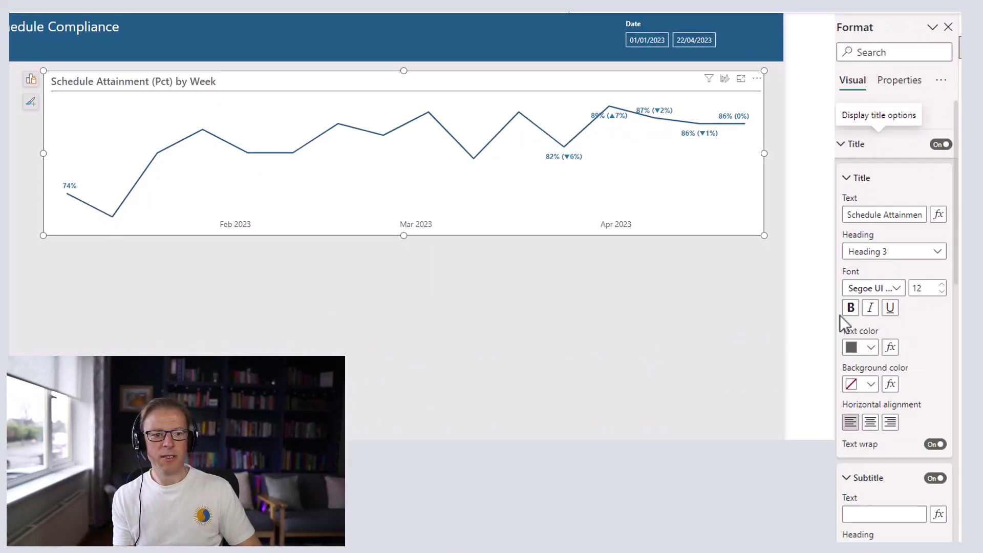
scroll(877, 489, down, 3)
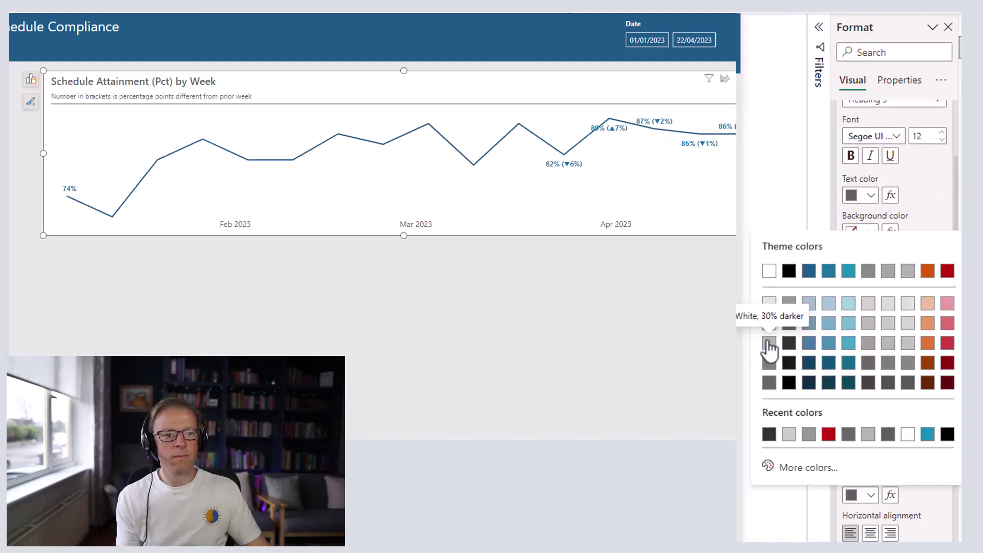
click(769, 343)
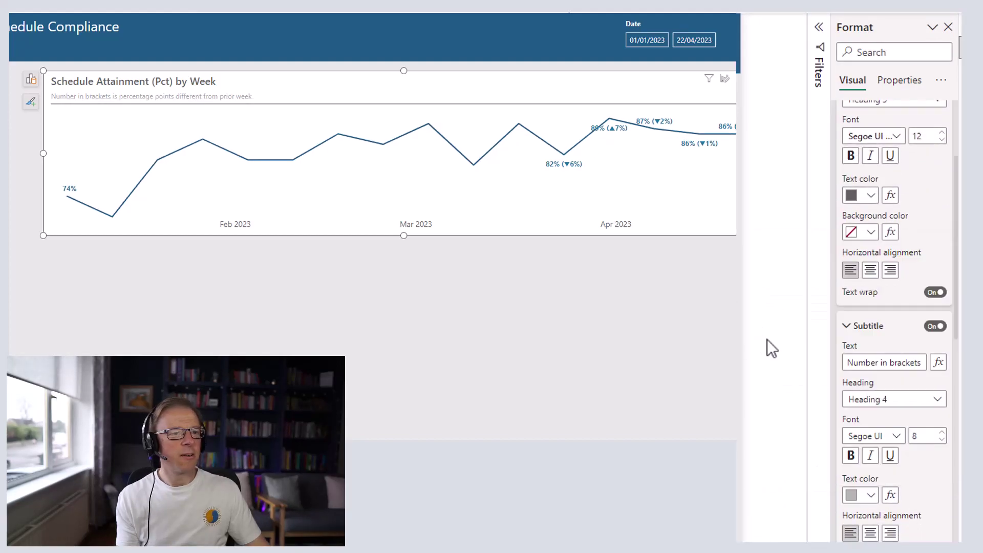
click(869, 496)
click(773, 362)
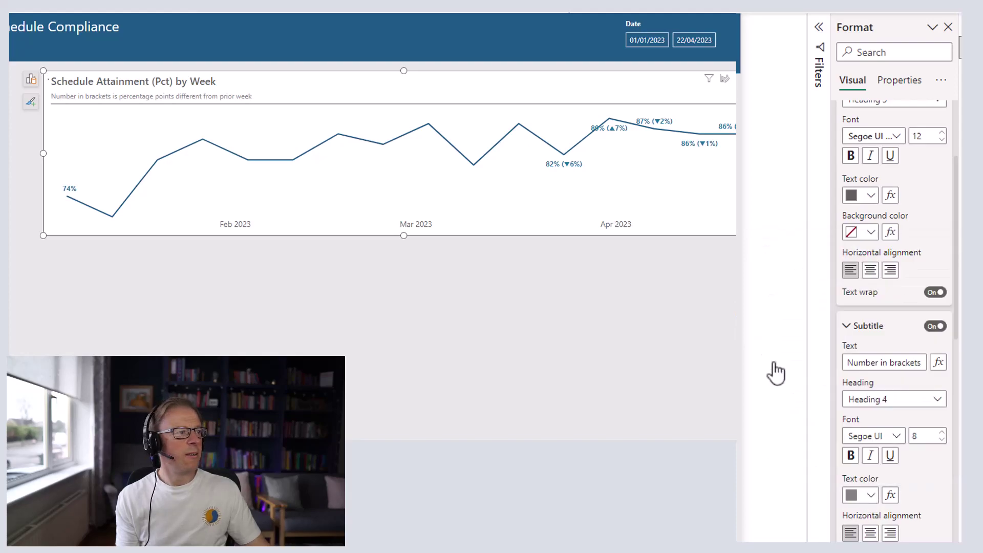